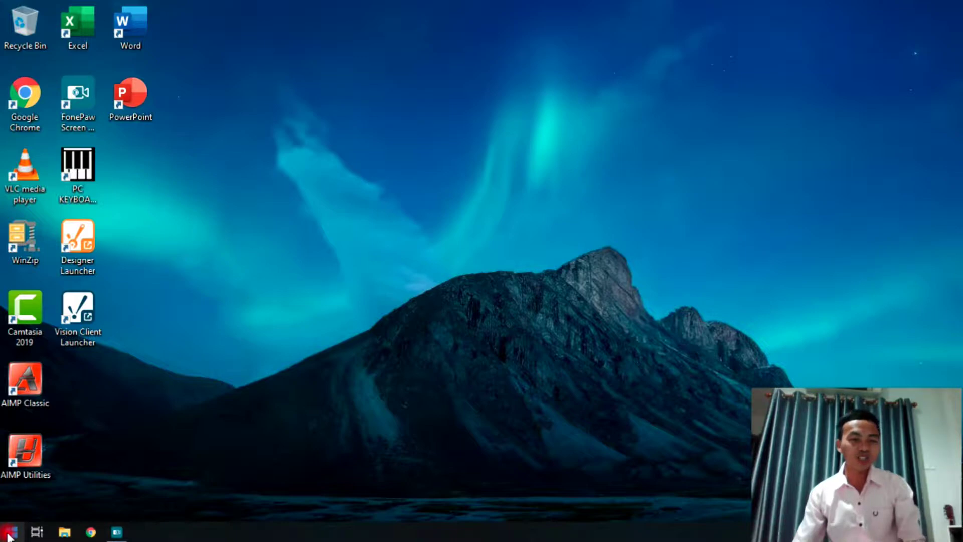
Launch Excel from the Windows list of installed apps with a blank workbook, and minimize its window
left_click(8, 534)
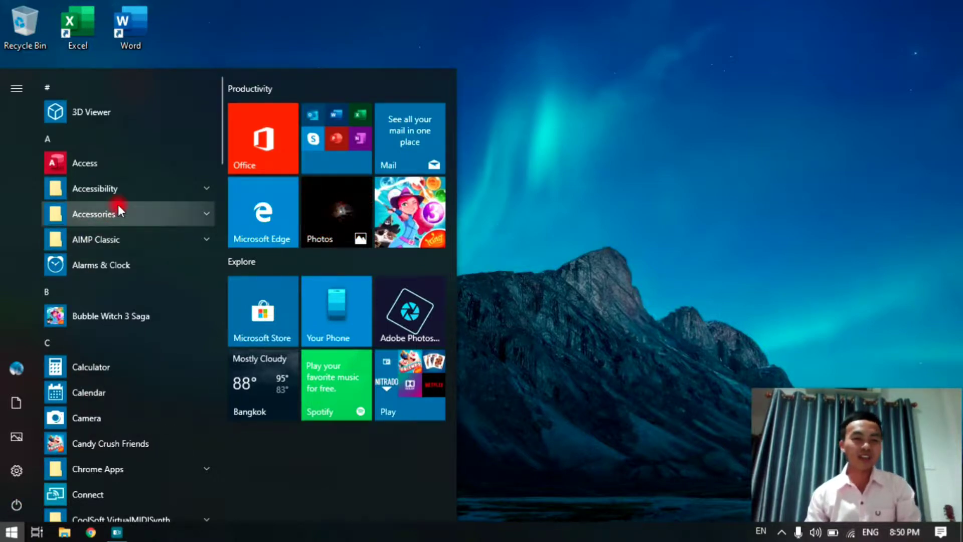
scroll(94, 412, "down", 1)
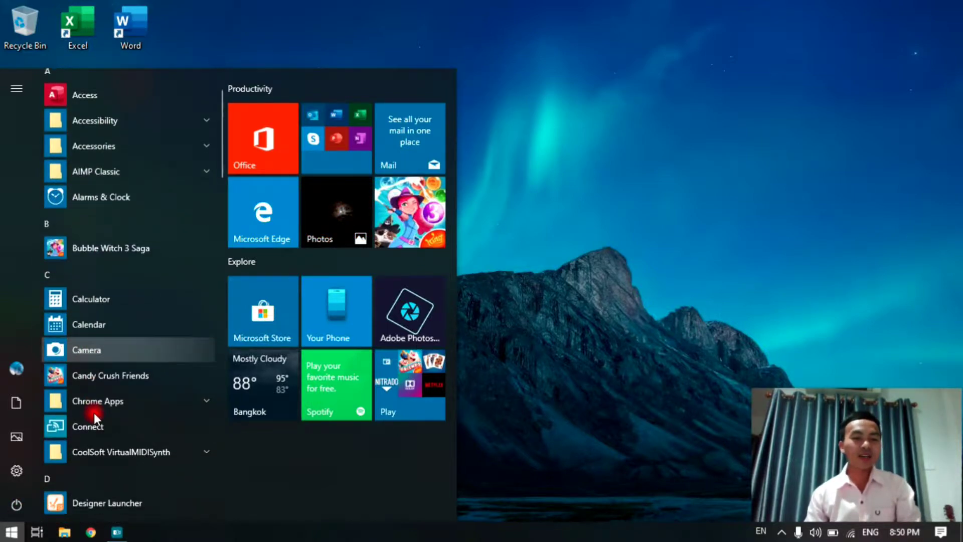
scroll(119, 362, "up", 1)
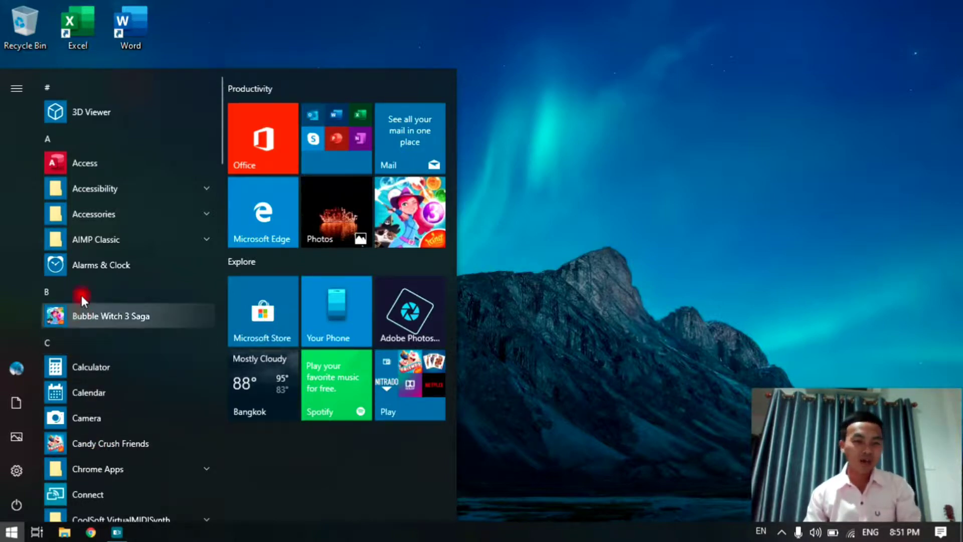
scroll(100, 437, "down", 1)
scroll(100, 435, "down", 3)
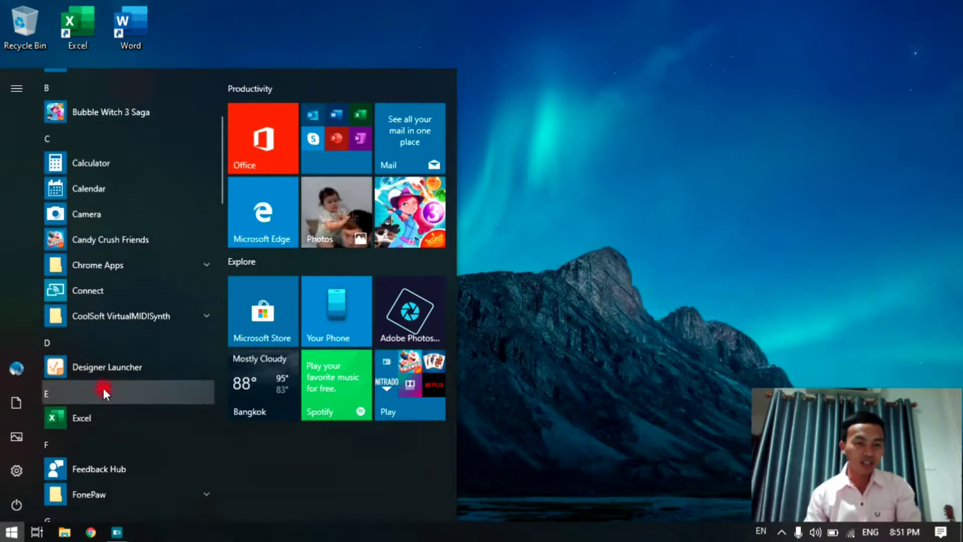
left_click(98, 418)
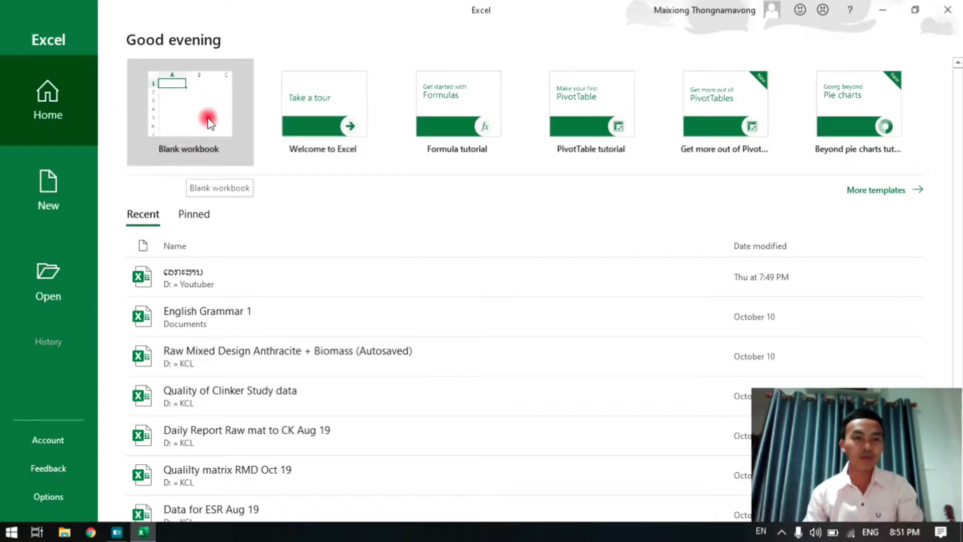
left_click(208, 120)
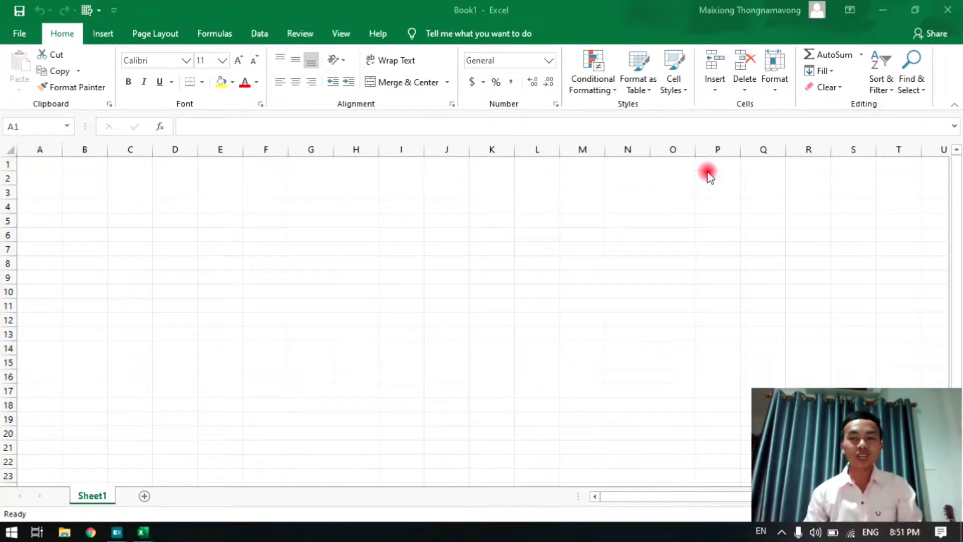
left_click(882, 9)
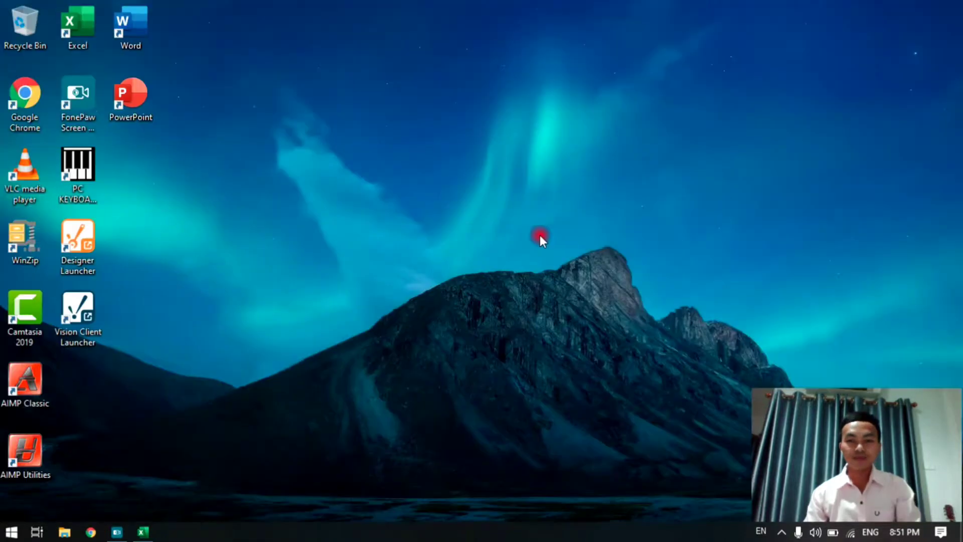
Launch PowerPoint from the Windows list of installed apps and create a blank presentation
left_click(12, 531)
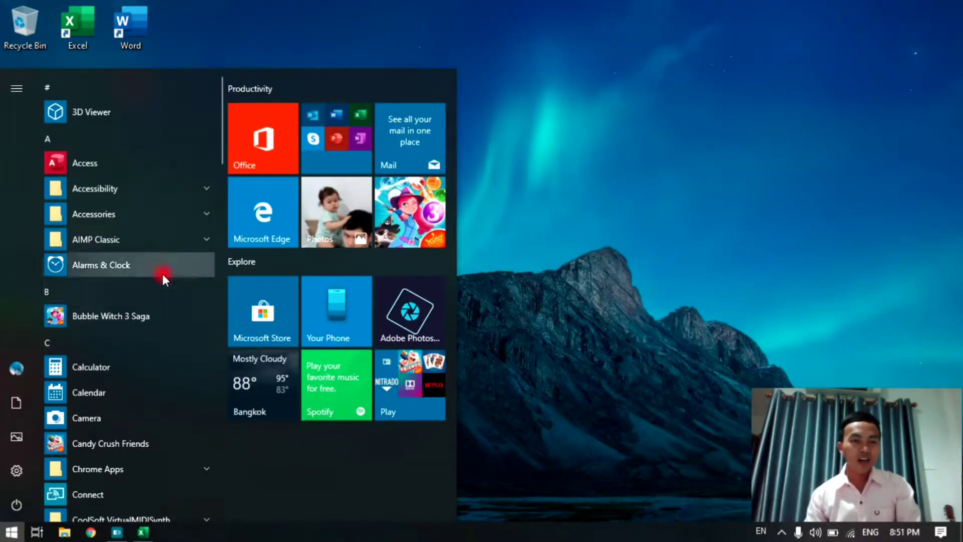
scroll(94, 372, "down", 5)
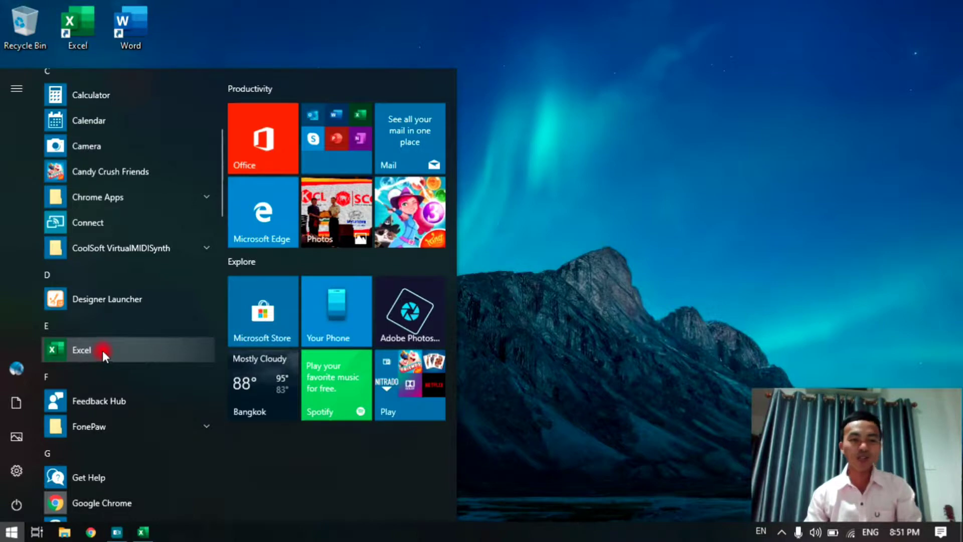
scroll(110, 346, "down", 5)
scroll(108, 381, "down", 6)
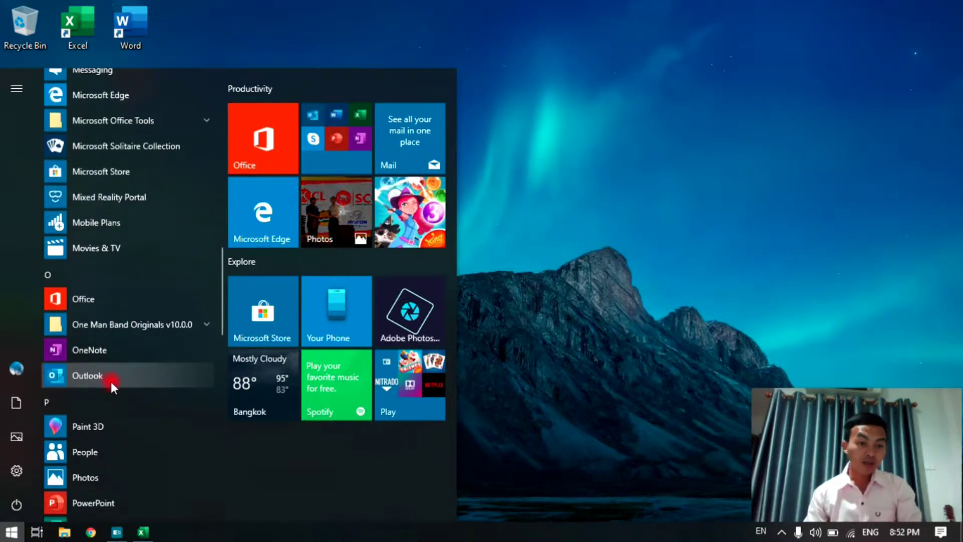
scroll(110, 381, "down", 4)
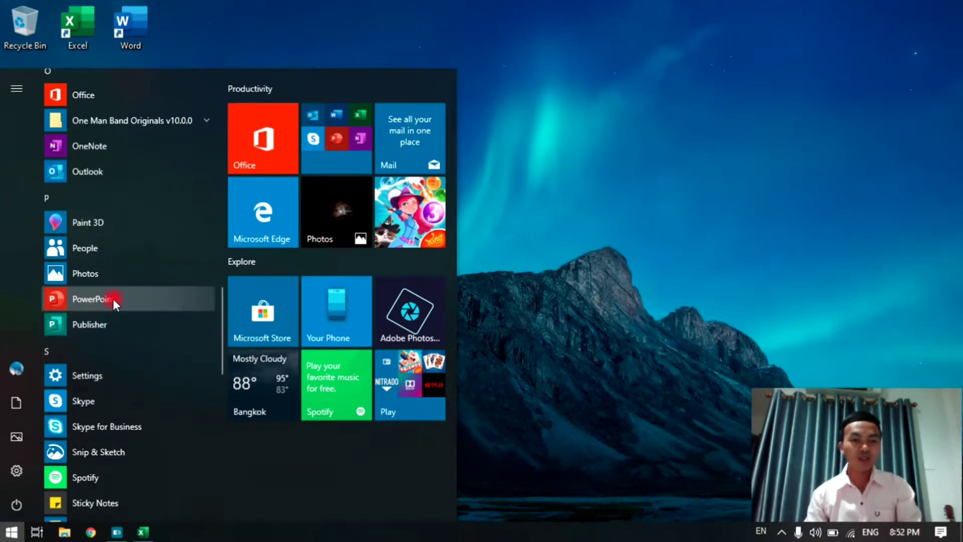
left_click(113, 299)
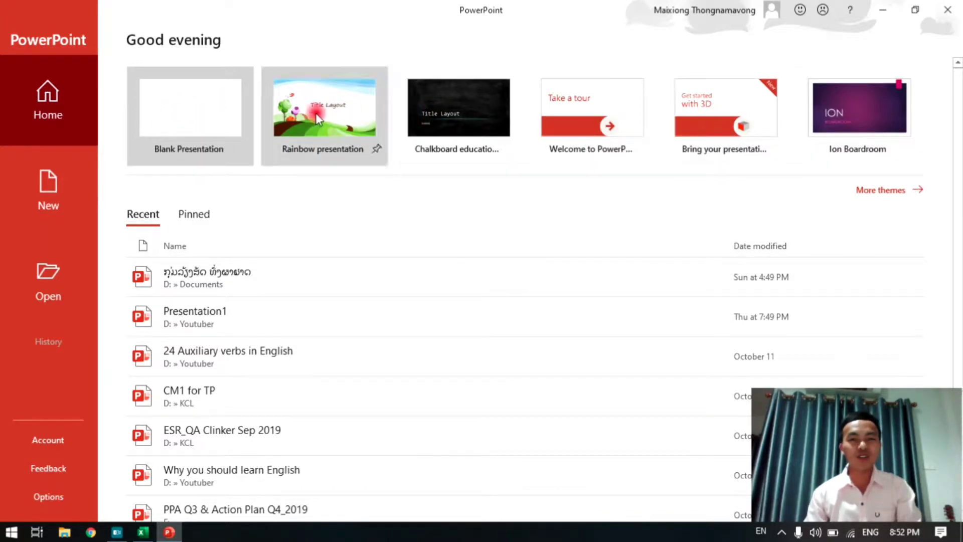
left_click(201, 120)
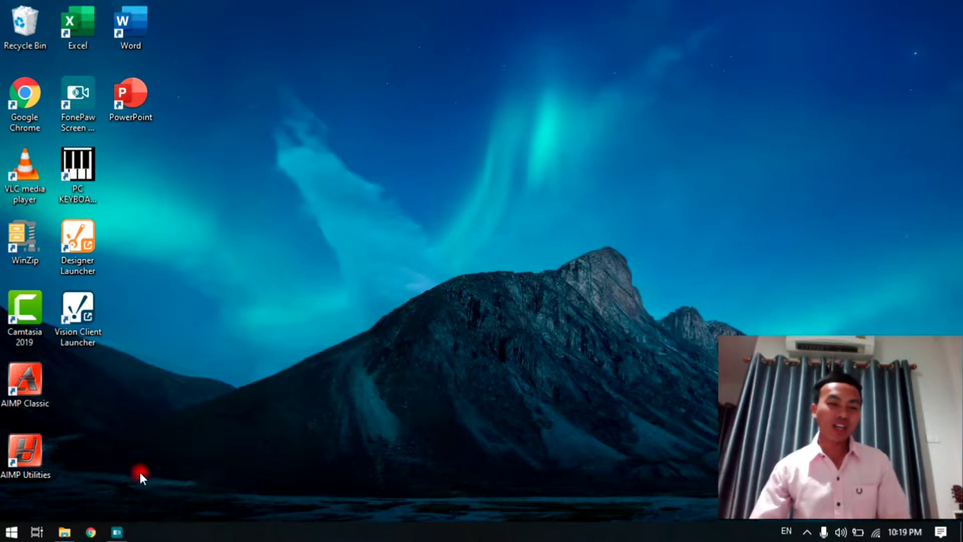
Launch Word from the Windows list of installed apps with a blank document, and minimize its window
left_click(12, 535)
scroll(133, 284, "down", 3)
scroll(120, 318, "down", 5)
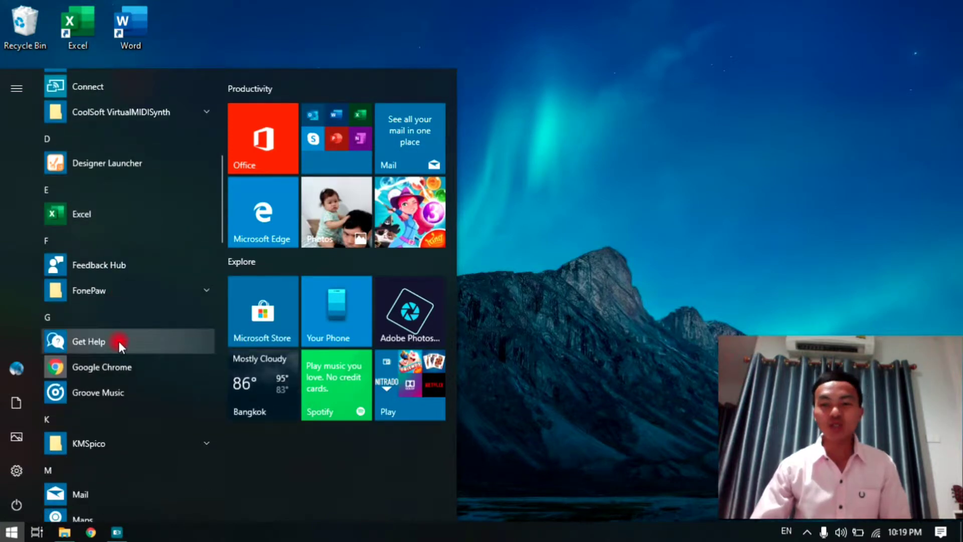
scroll(118, 341, "down", 8)
scroll(101, 384, "down", 10)
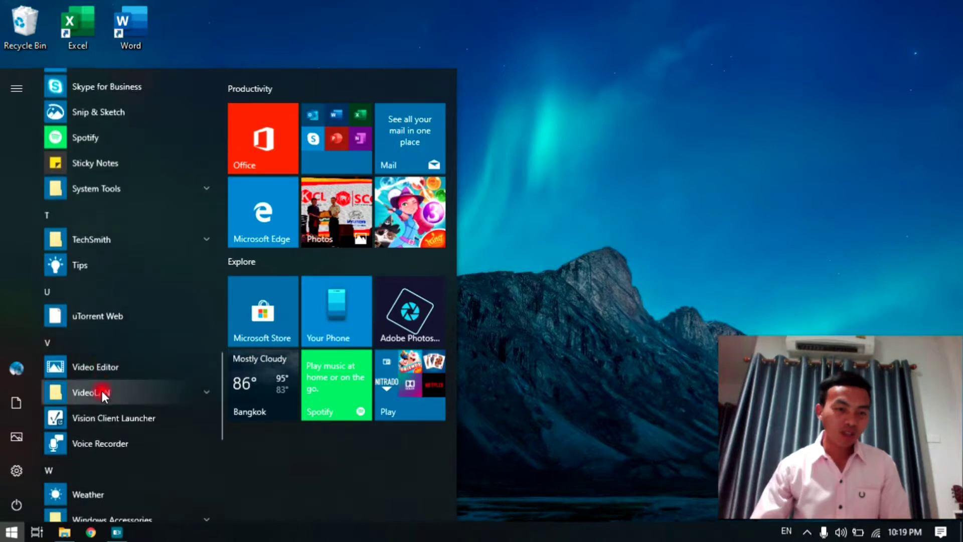
scroll(101, 391, "down", 8)
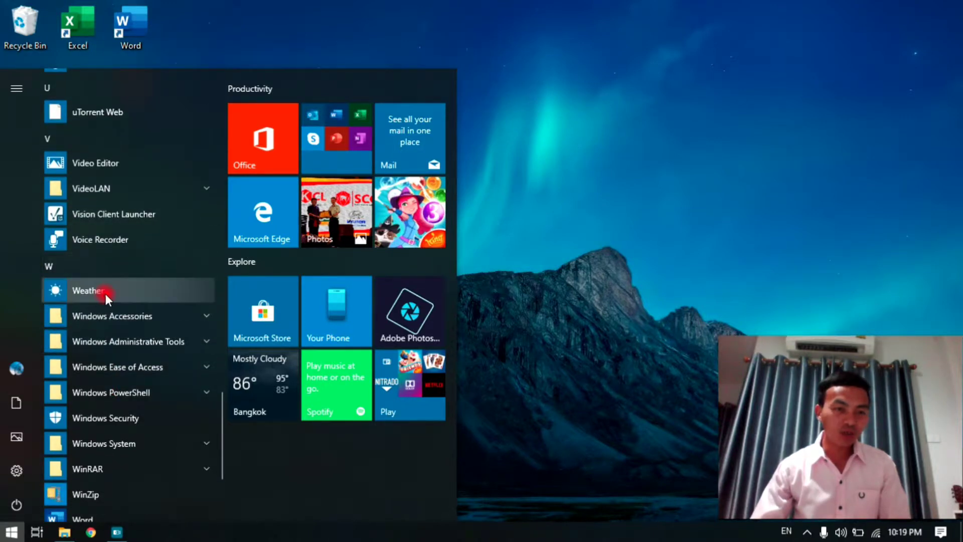
scroll(111, 347, "down", 3)
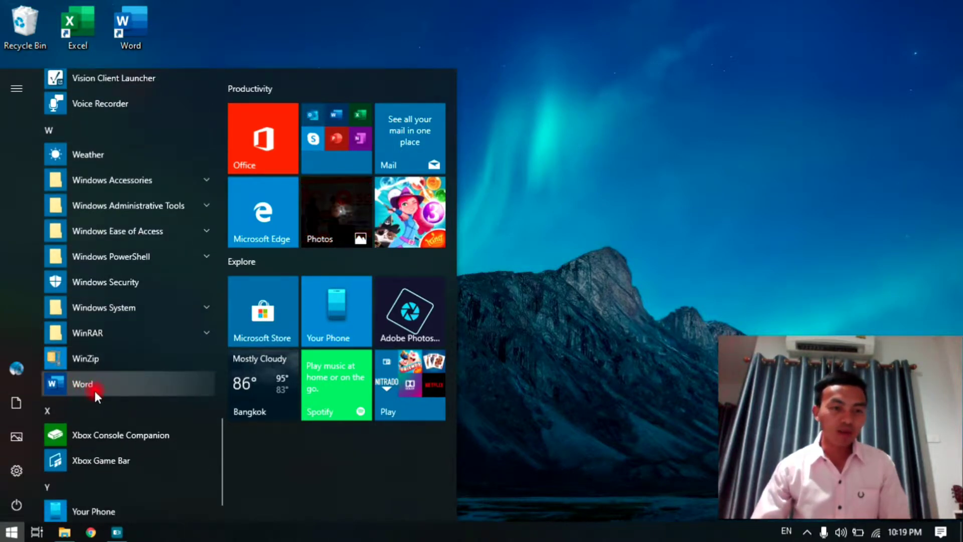
left_click(83, 384)
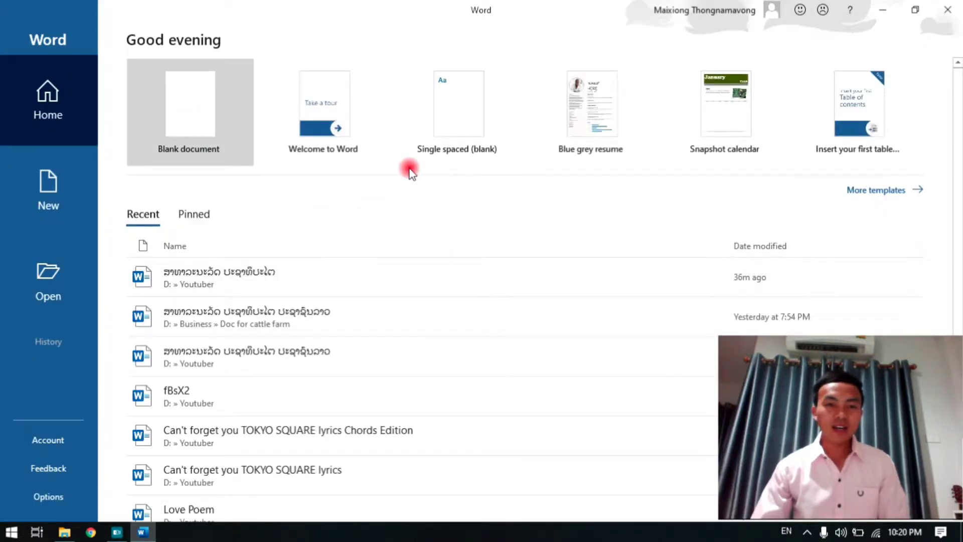
left_click(191, 119)
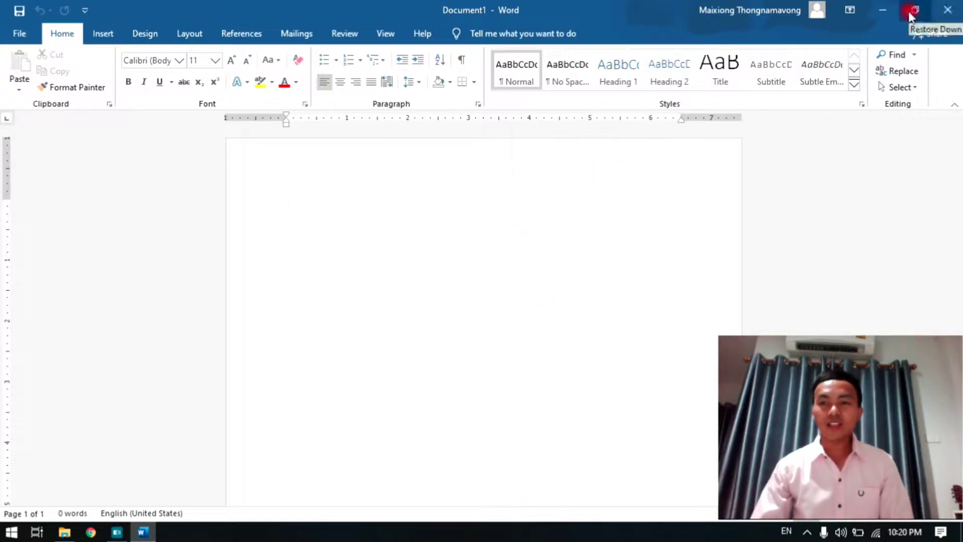
left_click(881, 10)
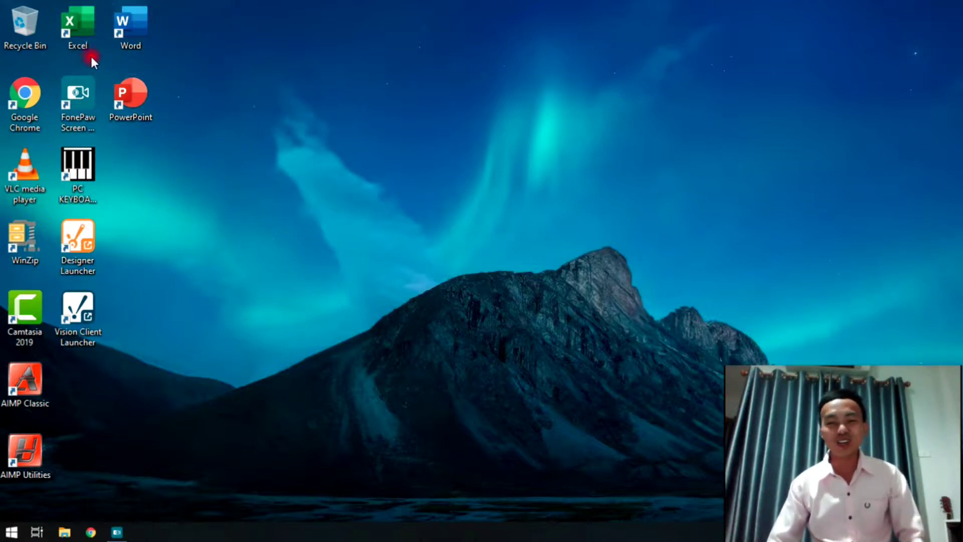
Open Word from its desktop shortcut and move the start window closer to the desktop shortcuts
left_click(130, 35)
double_click(144, 27)
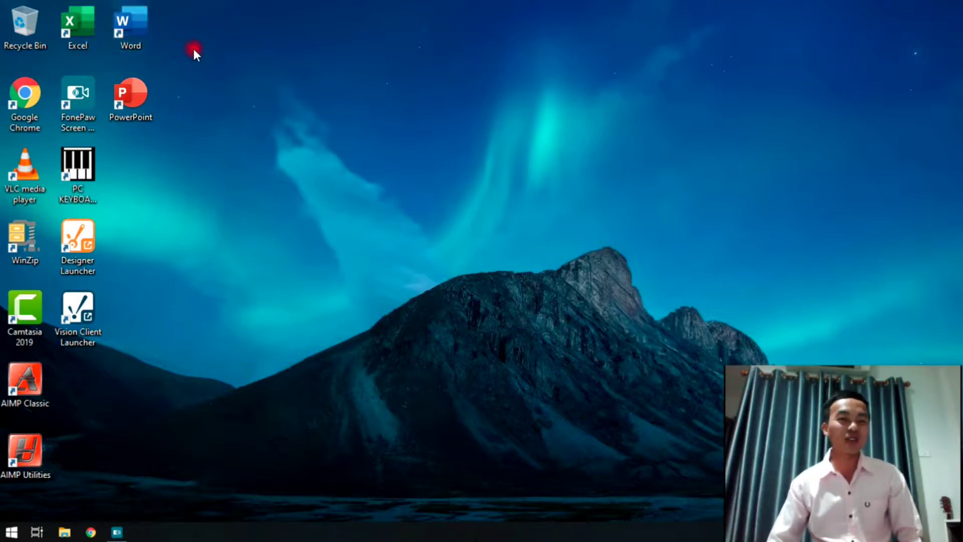
left_click(133, 34)
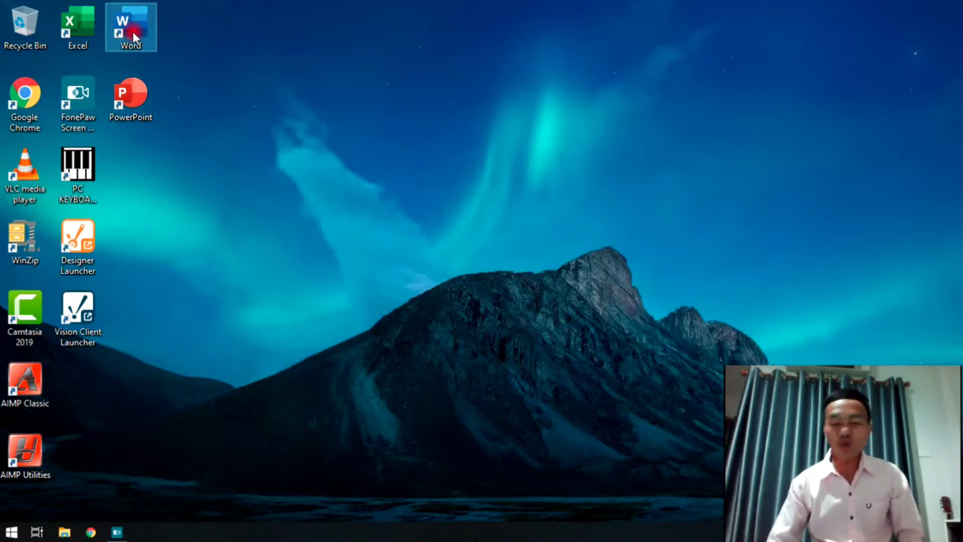
right_click(134, 31)
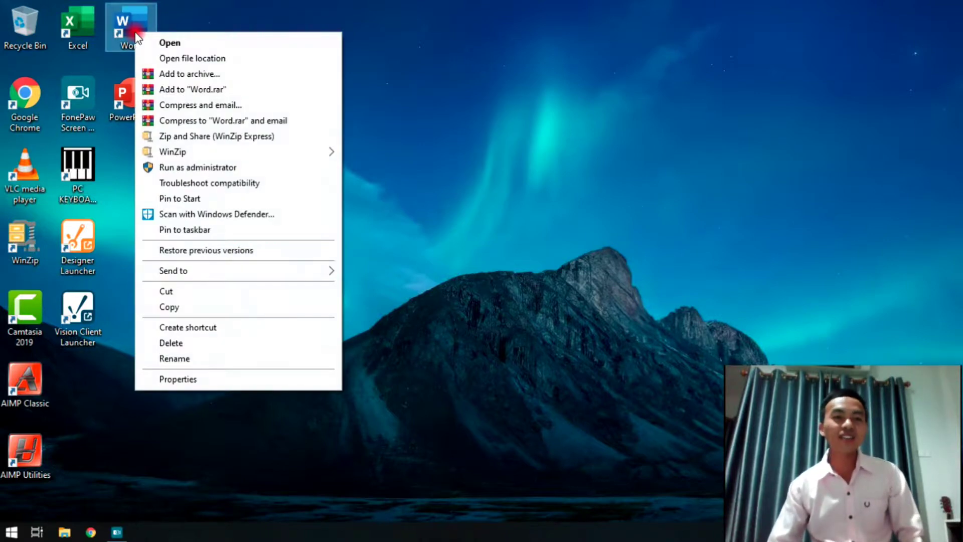
left_click(173, 43)
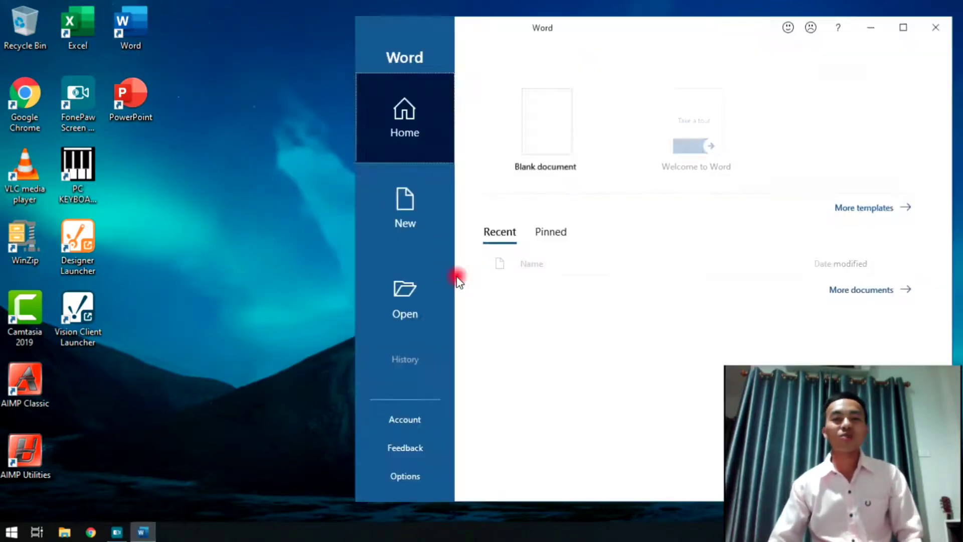
left_click_drag(484, 37, 224, 27)
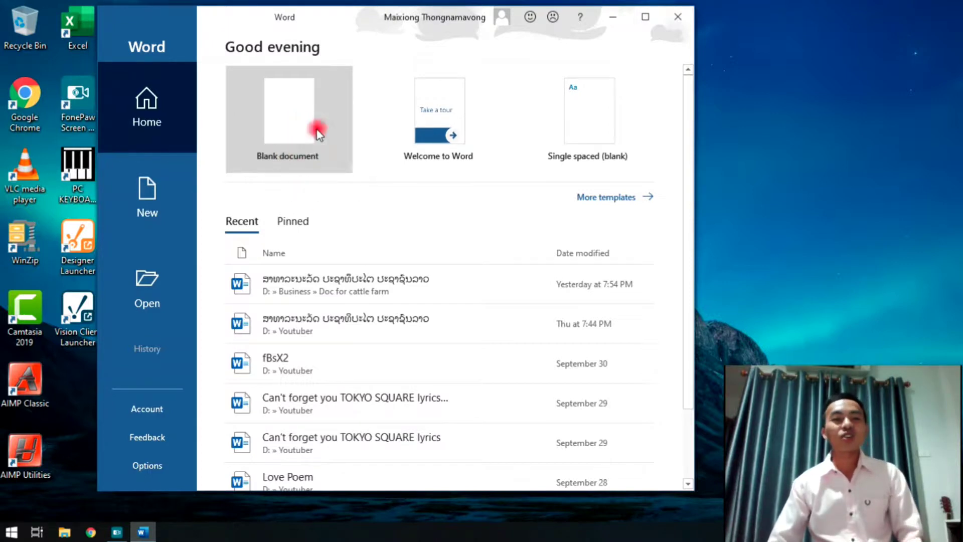
Create a blank Word document, maximize its window and minimize it to show the desktop
left_click(300, 110)
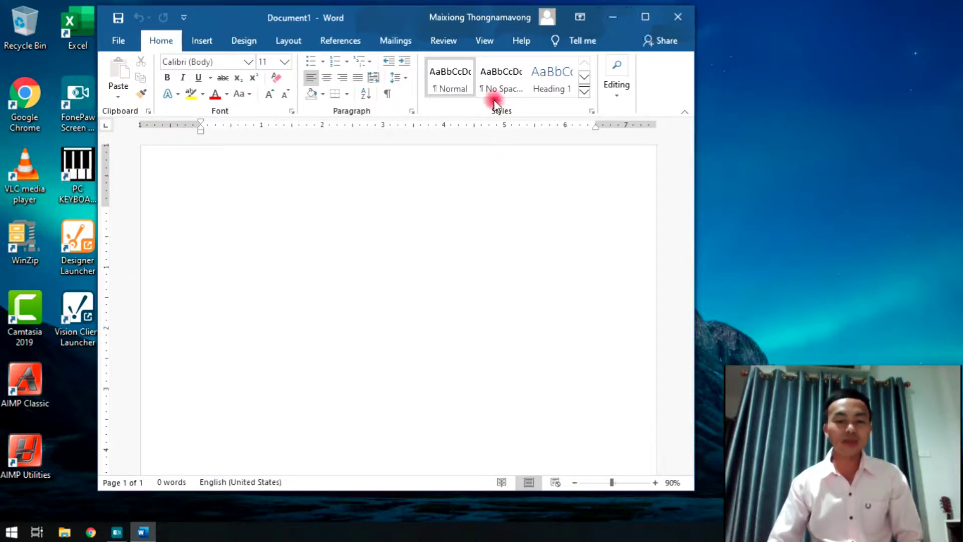
left_click(642, 19)
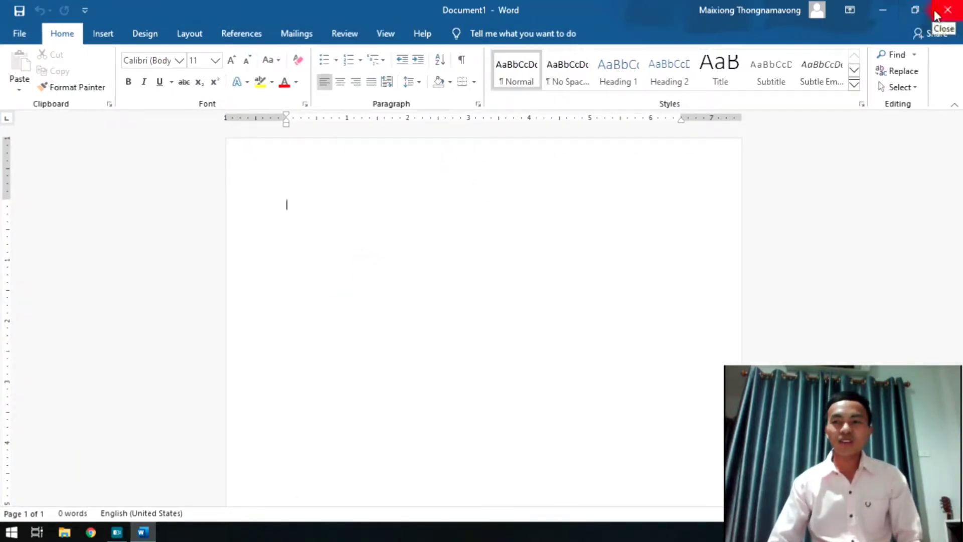
left_click(886, 11)
Open Excel from its desktop shortcut with a blank workbook, and minimize the window
left_click(83, 29)
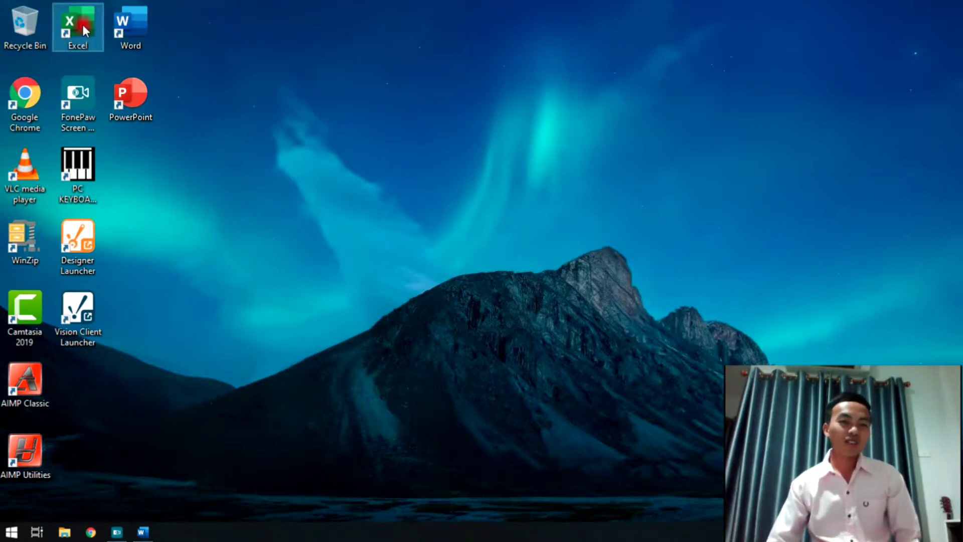
right_click(83, 27)
left_click(116, 37)
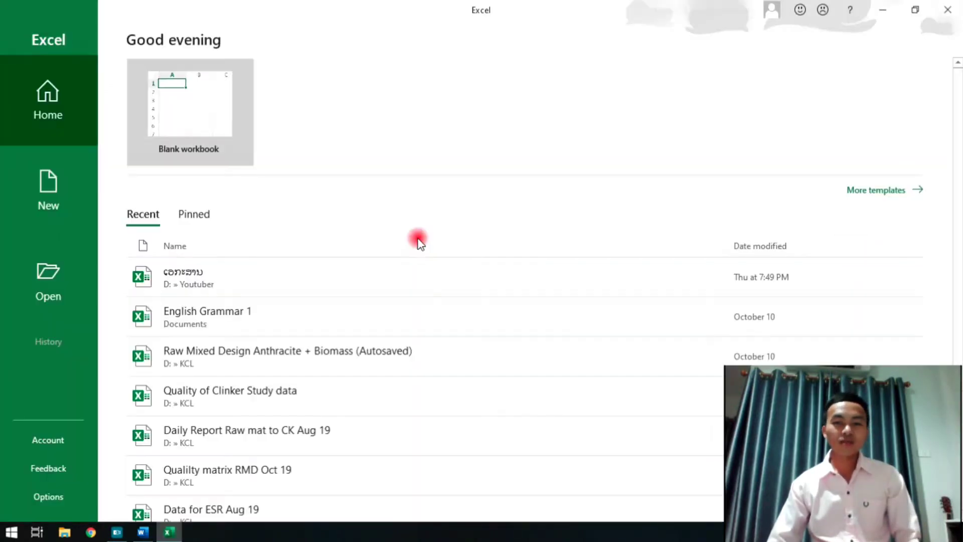
left_click(189, 105)
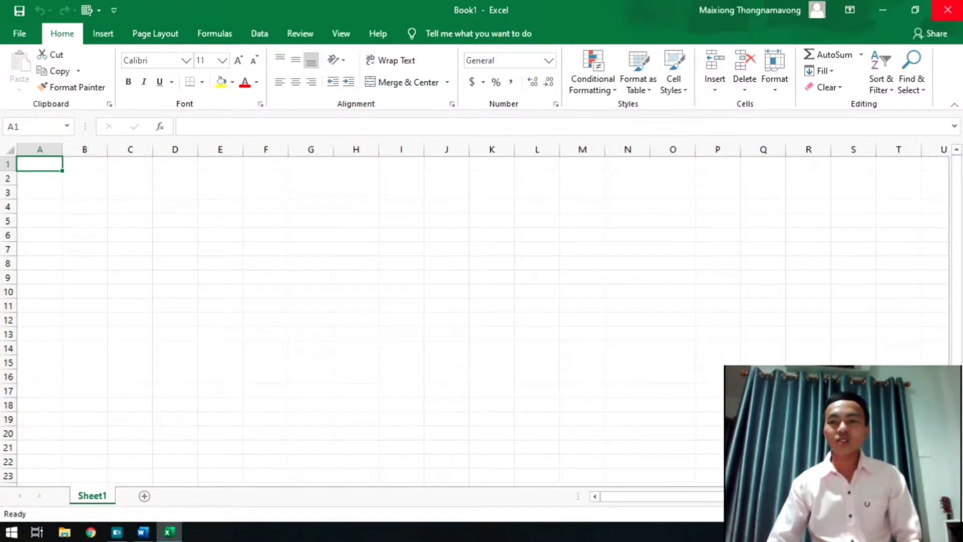
left_click(893, 11)
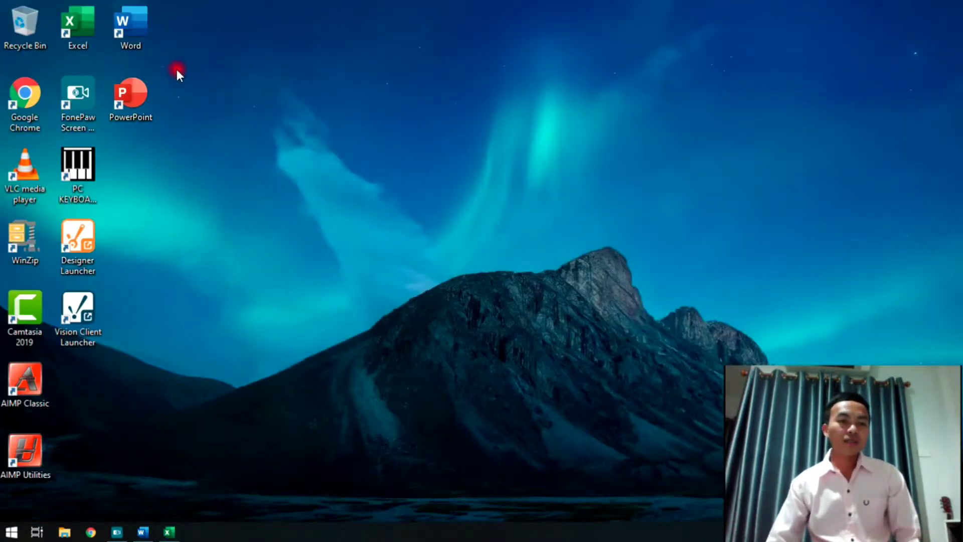
Open PowerPoint from its desktop shortcut with a blank presentation, and minimize the window
right_click(129, 92)
left_click(153, 103)
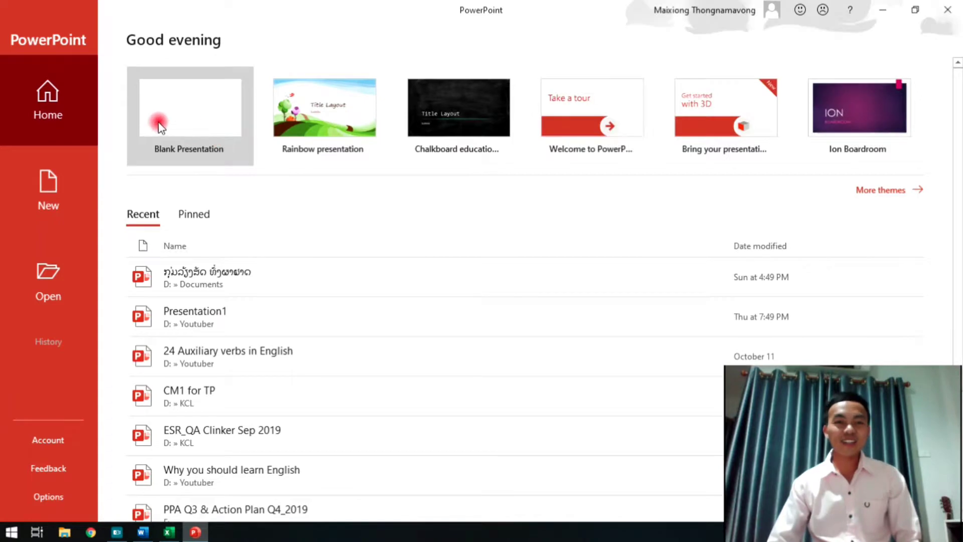
left_click(181, 119)
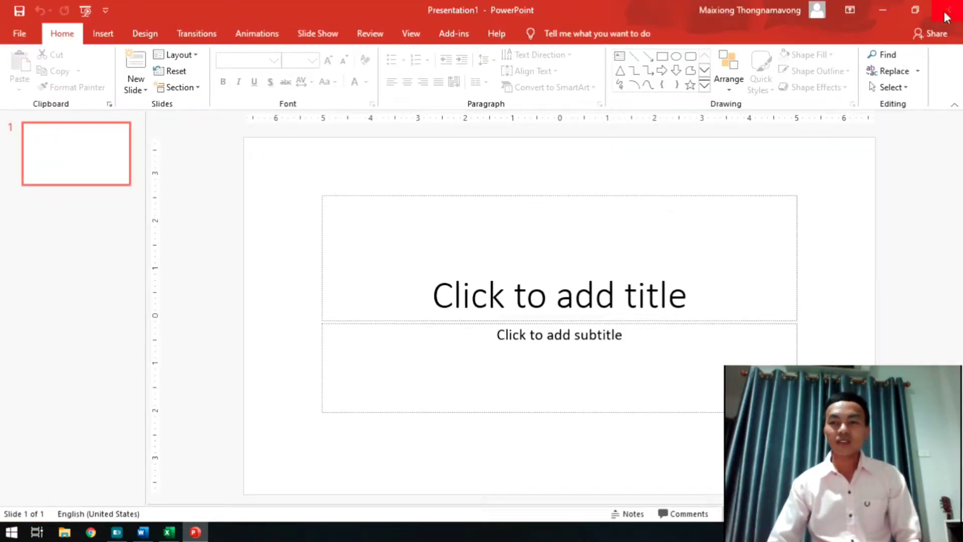
left_click(883, 10)
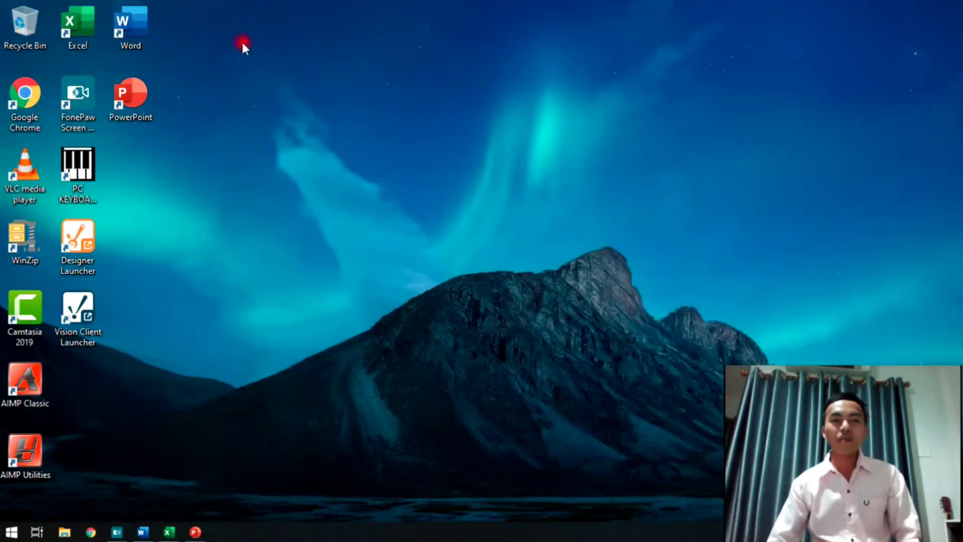
Open another blank Word document from the desktop shortcut and minimize its window
double_click(128, 25)
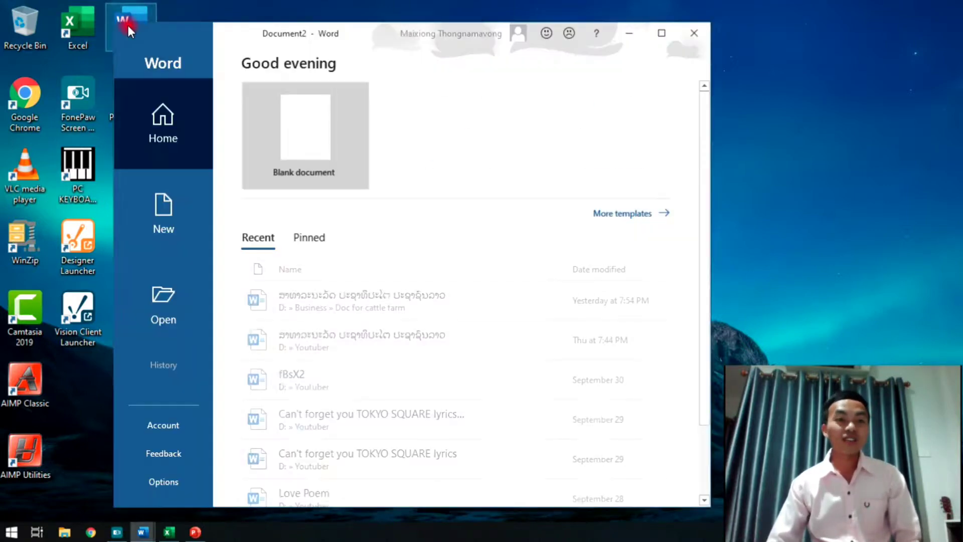
left_click(303, 144)
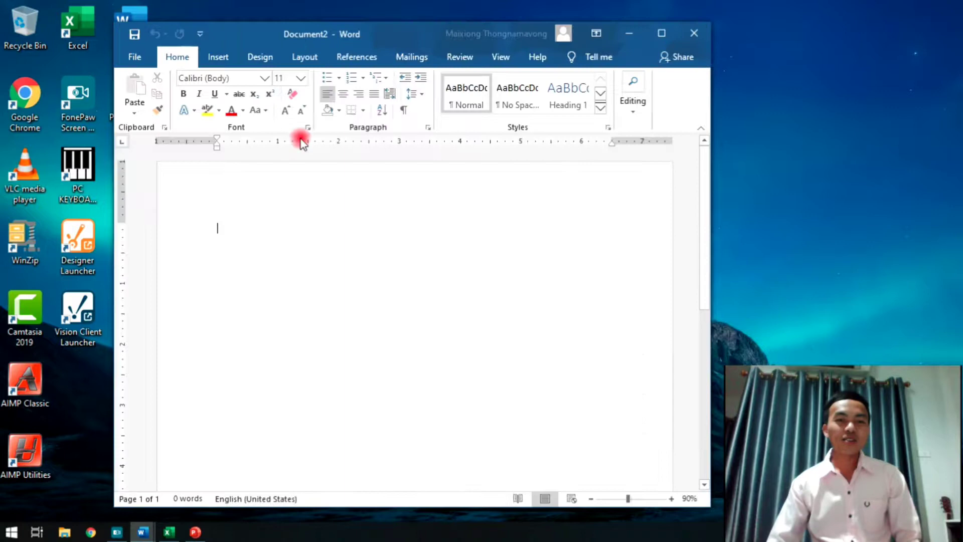
left_click(631, 33)
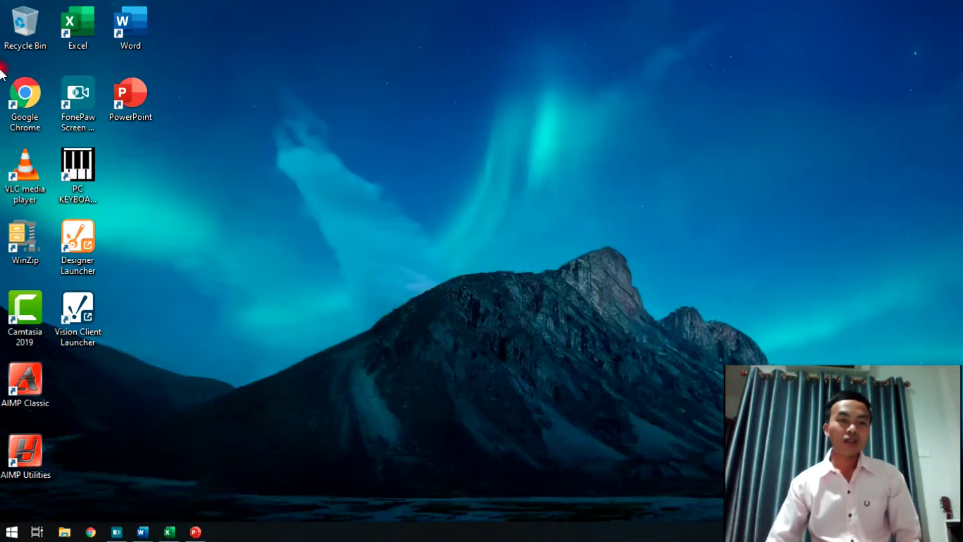
Open another blank Excel workbook from the desktop shortcut, shift its window slightly down and minimize it
double_click(80, 27)
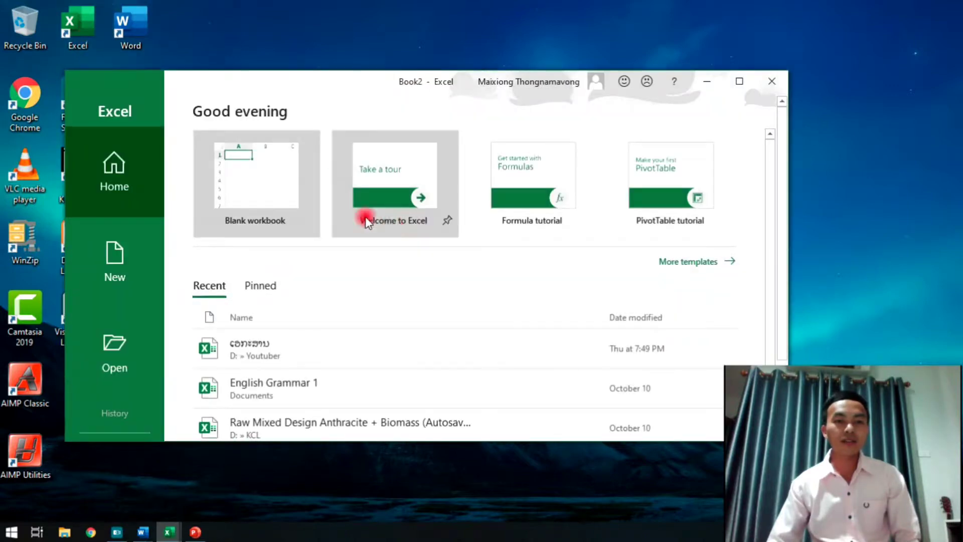
left_click(279, 177)
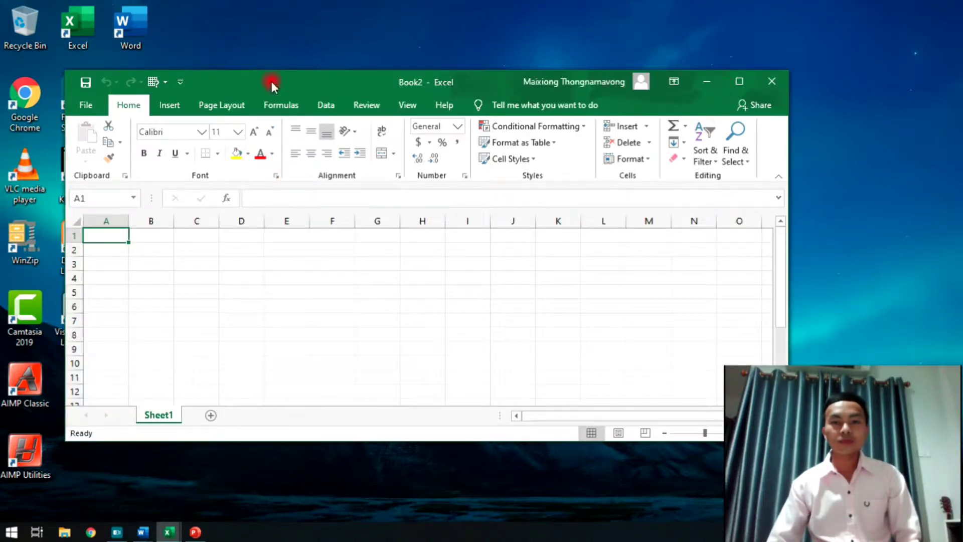
left_click_drag(272, 82, 268, 128)
left_click(700, 129)
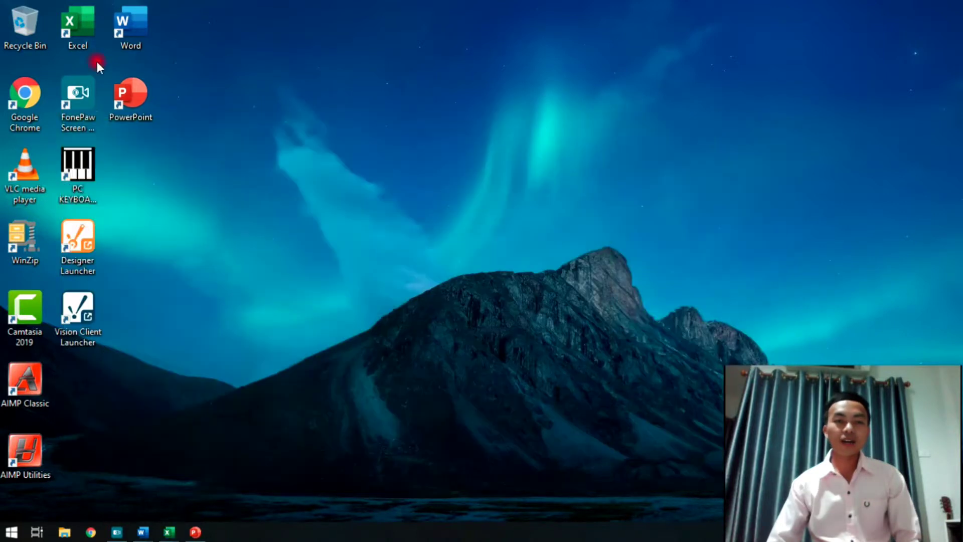
Open another blank PowerPoint presentation from the desktop shortcut and minimize its window
double_click(149, 98)
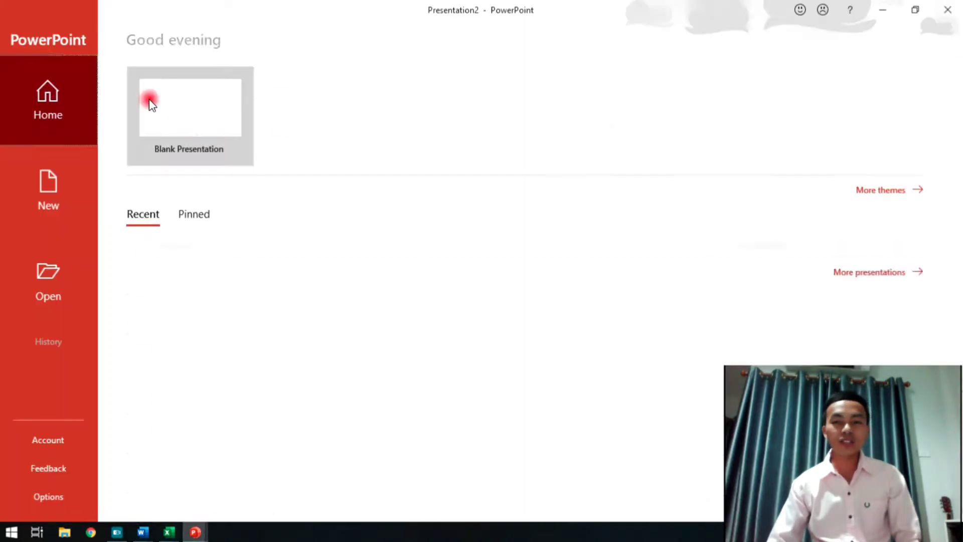
left_click(197, 112)
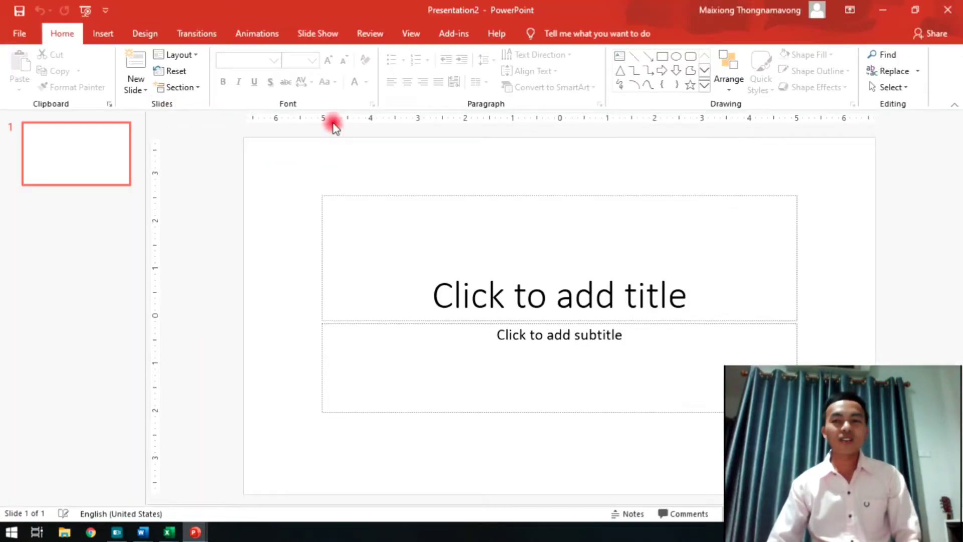
left_click(883, 10)
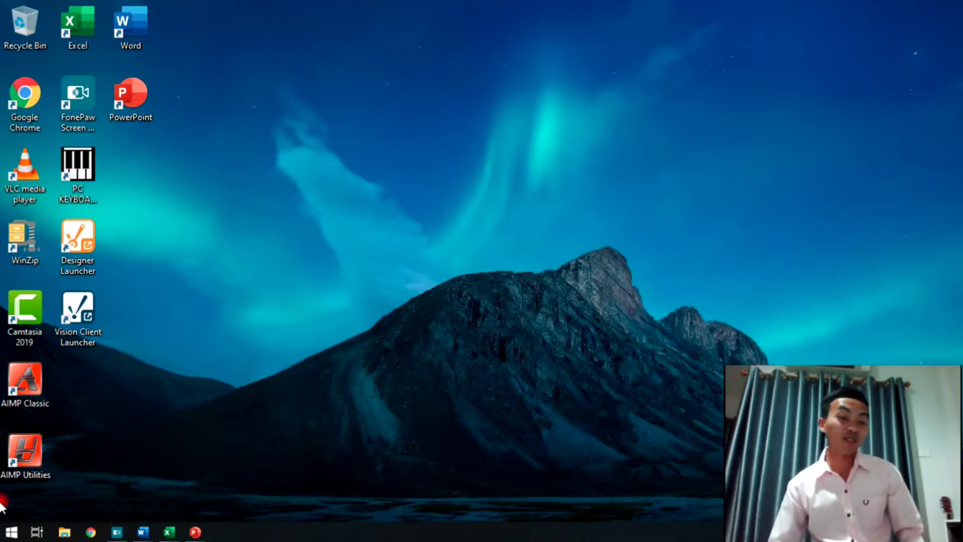
left_click(11, 532)
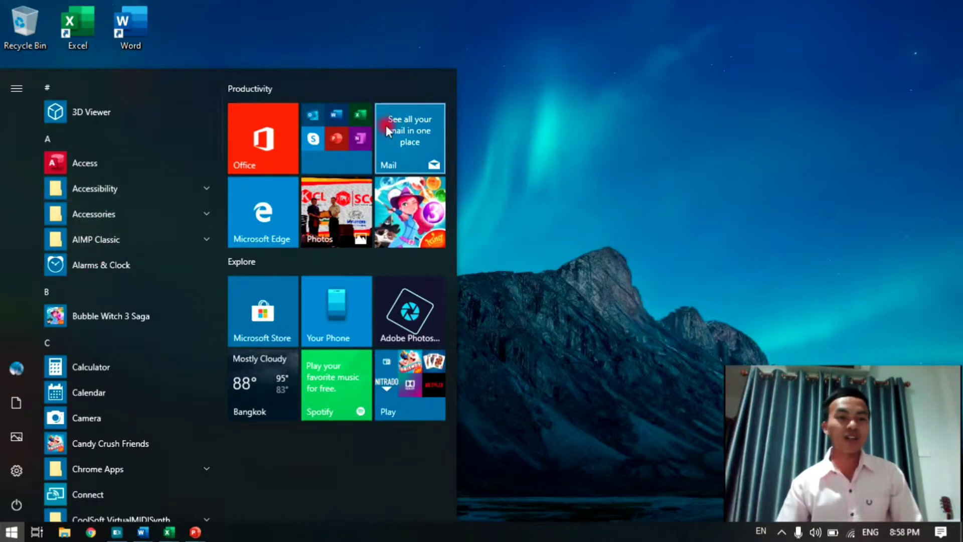
left_click(527, 171)
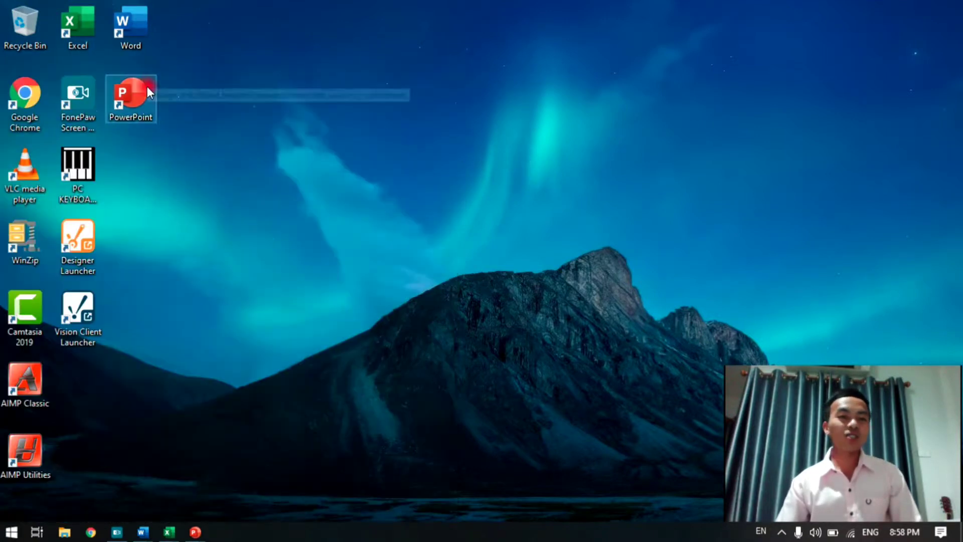
left_click(135, 23)
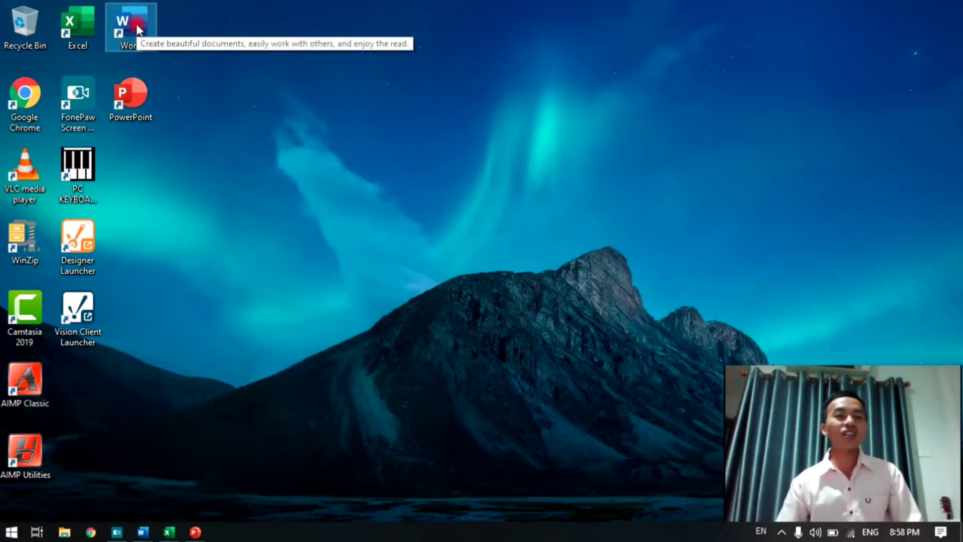
right_click(137, 25)
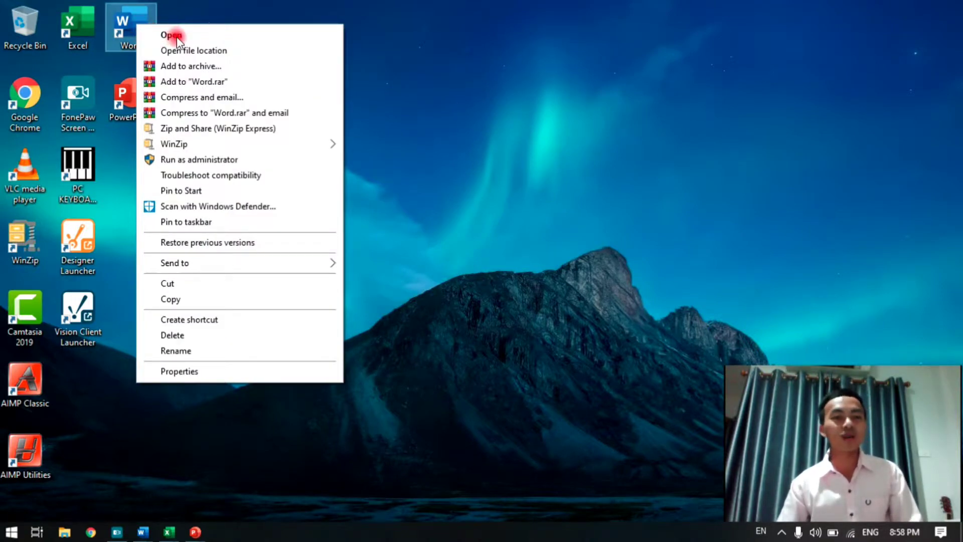
left_click(423, 154)
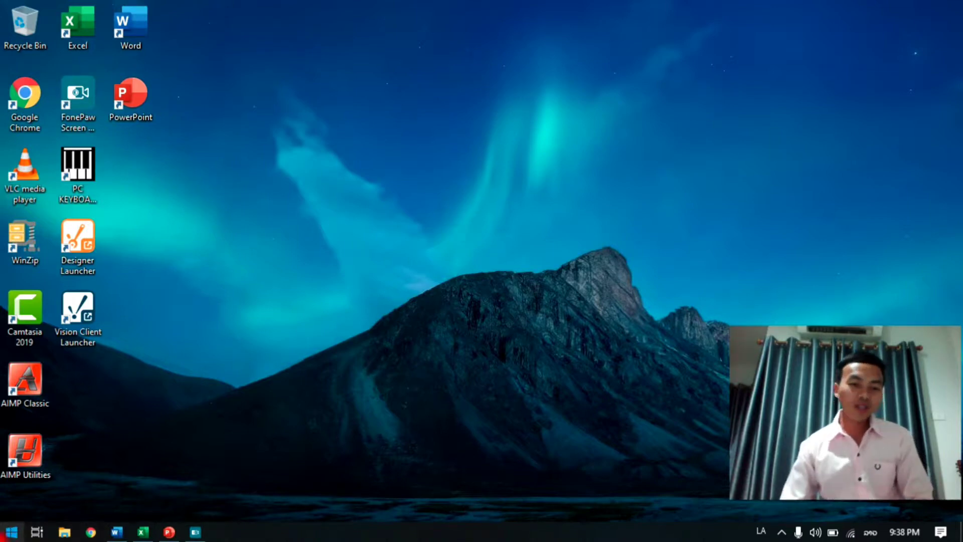
Switch to the open Word document, show the Home commands and left-align the empty first paragraph
left_click(126, 530)
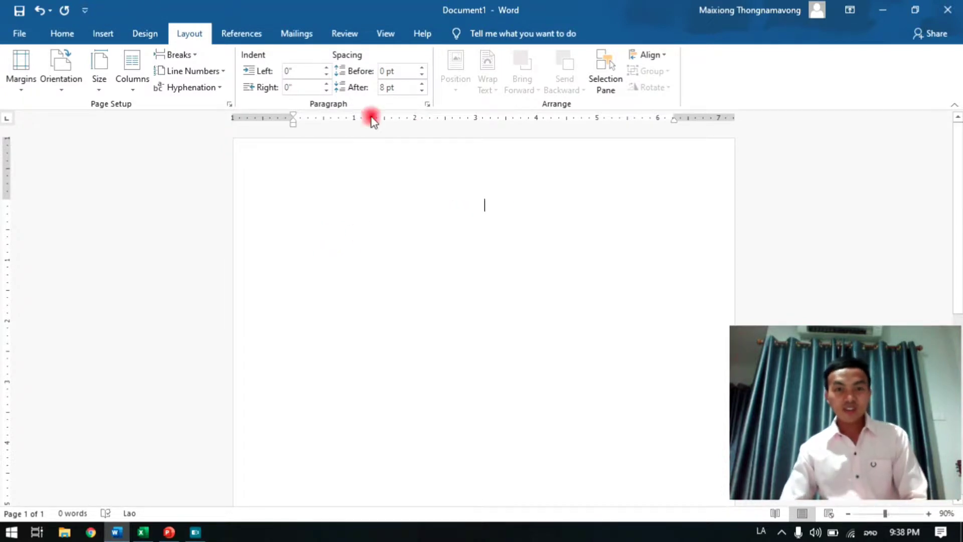
left_click(64, 31)
left_click(322, 83)
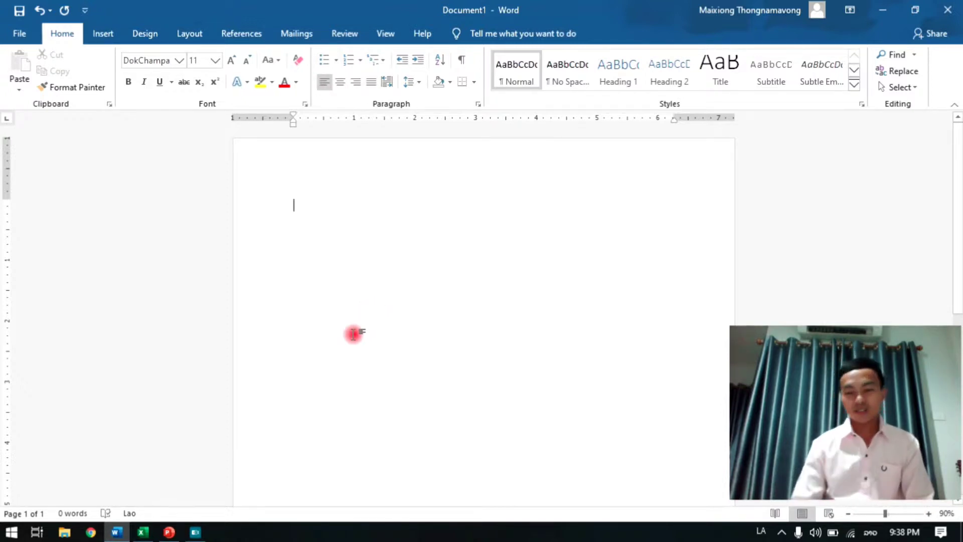
Check the Lao keyboard selection, try it by entering ສາທາລະນະລັດ on the first line, and delete the word
left_click(871, 533)
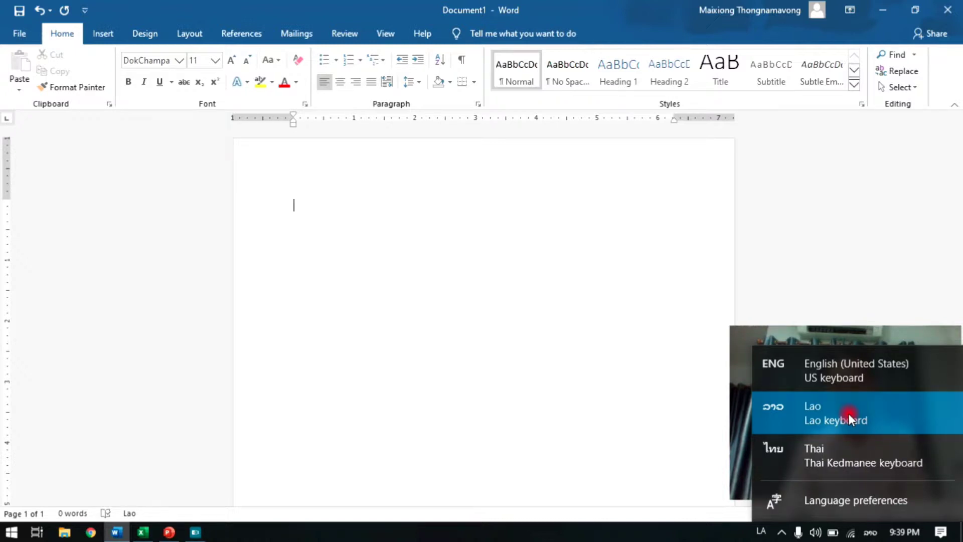
left_click(592, 408)
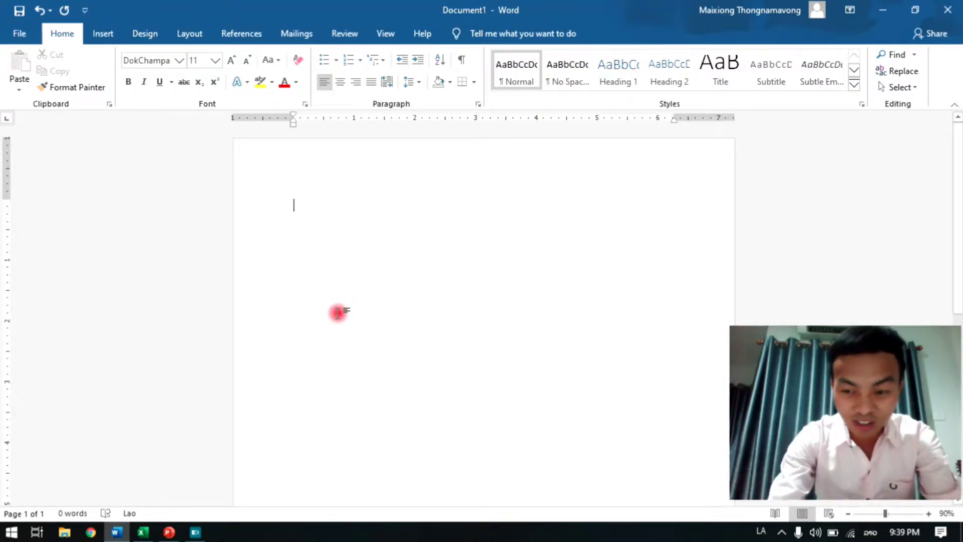
type("ສາທາ")
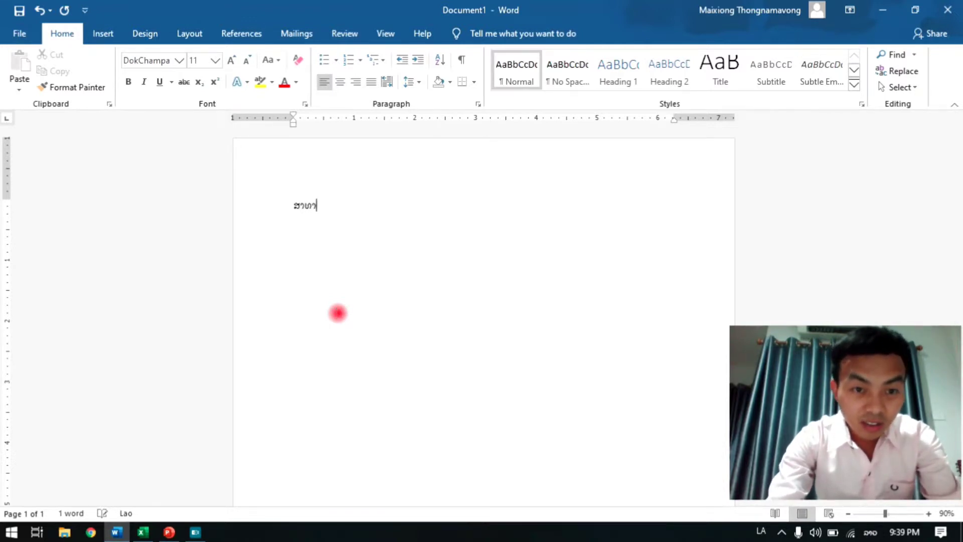
type("ລະ")
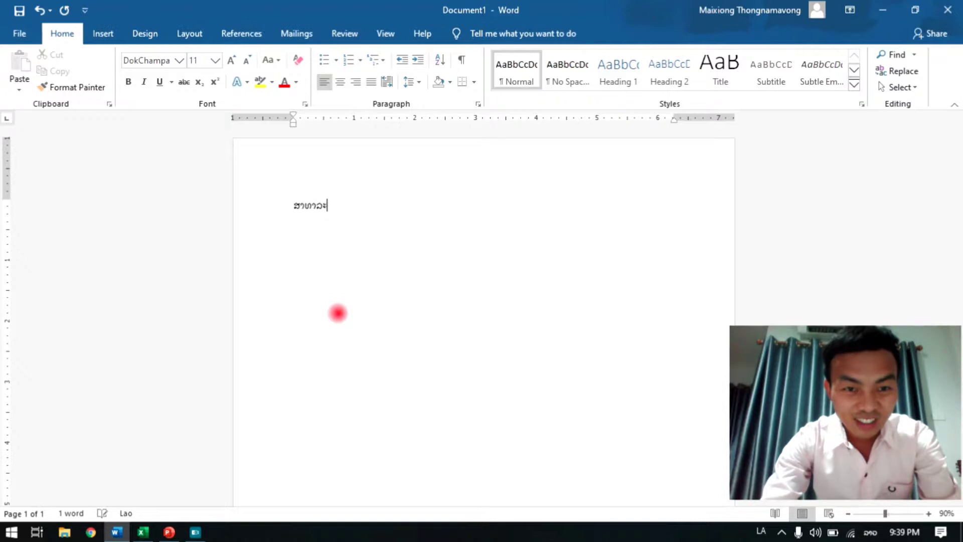
type("ນະລ")
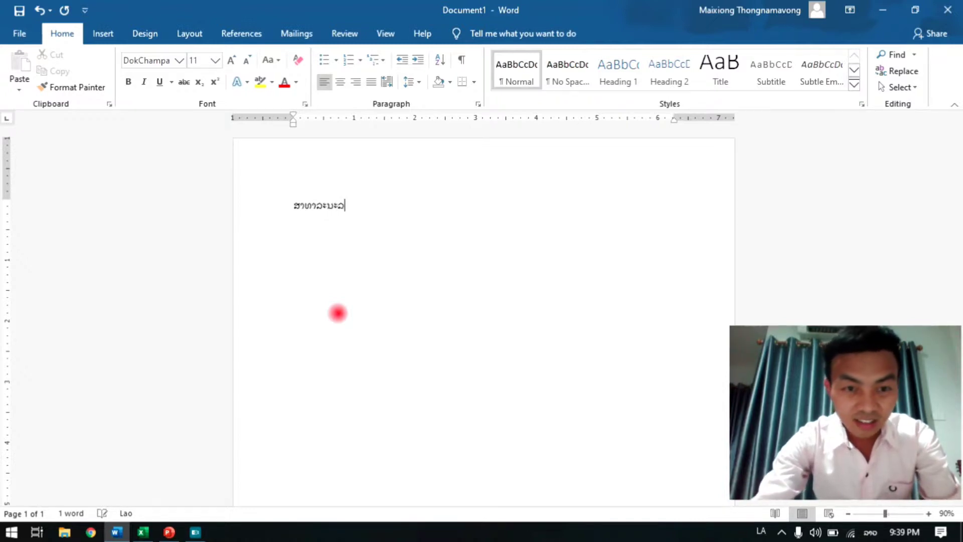
type("ັດ")
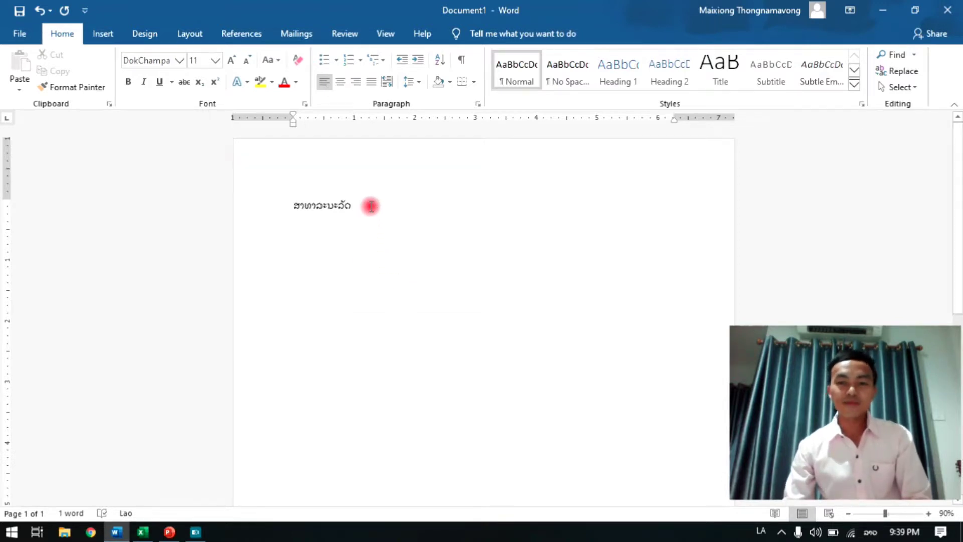
left_click_drag(361, 204, 286, 214)
key("BackSpace")
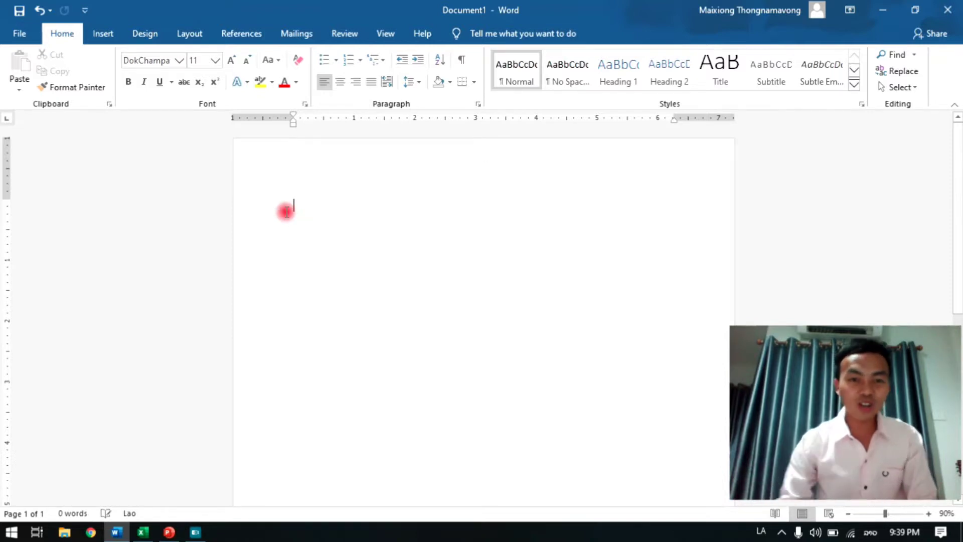
Set the font to Phetsarath OT and enter ສາທາລະນະລັດ ປະຊາທິປະໄຕ on the first line
left_click(180, 59)
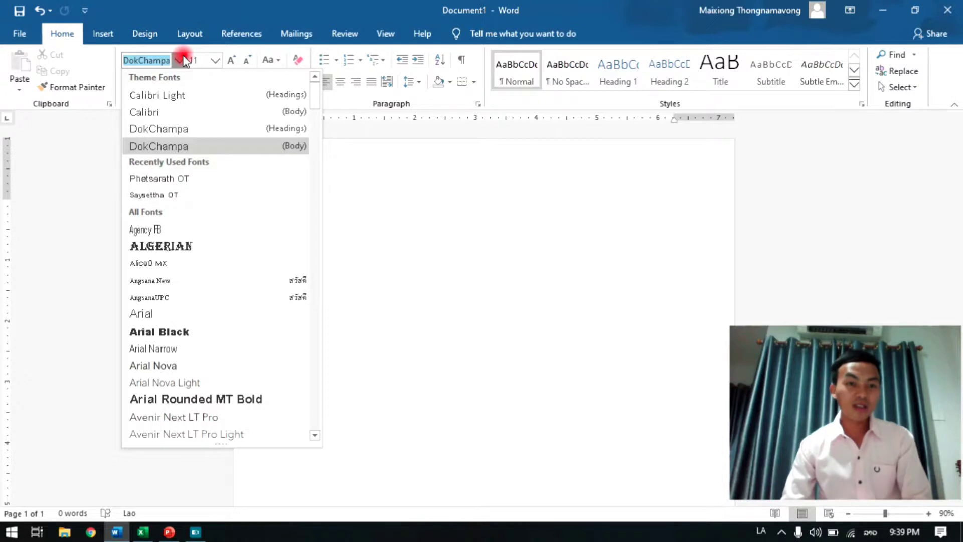
left_click(174, 179)
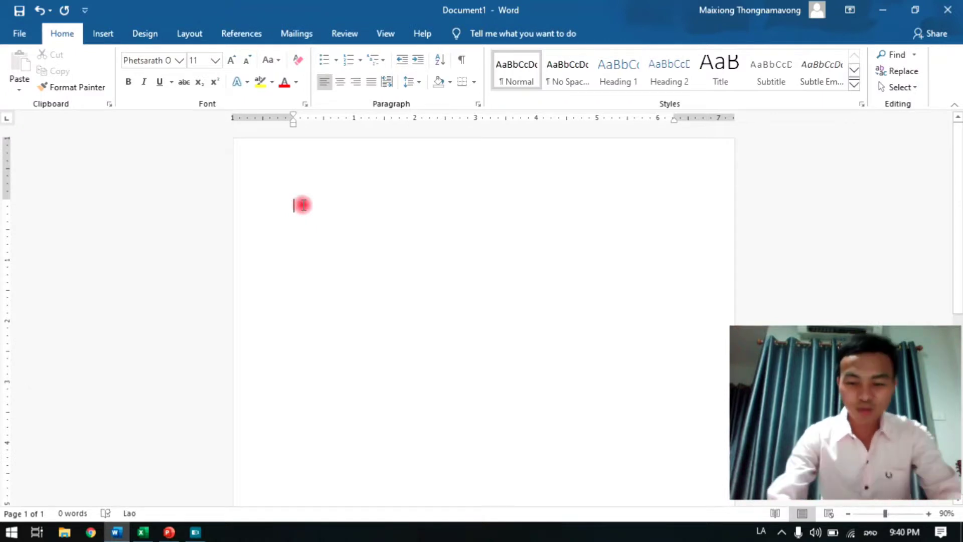
type("ສະບາ")
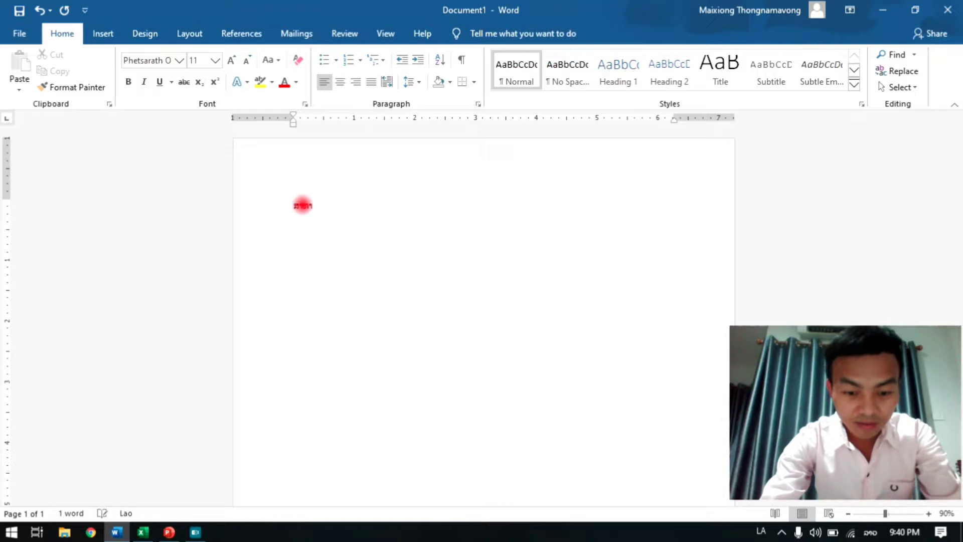
type("ລະນະ")
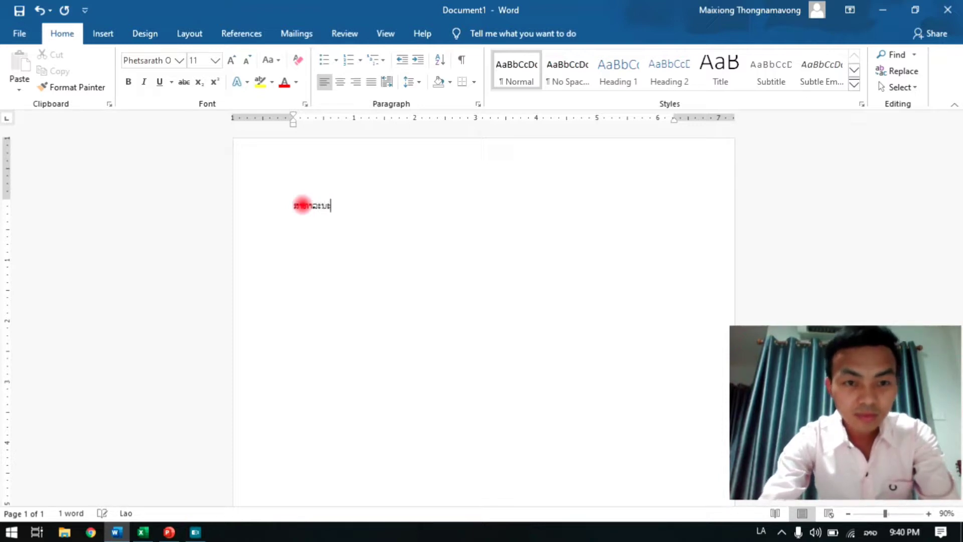
type("ສຸກ ປະ")
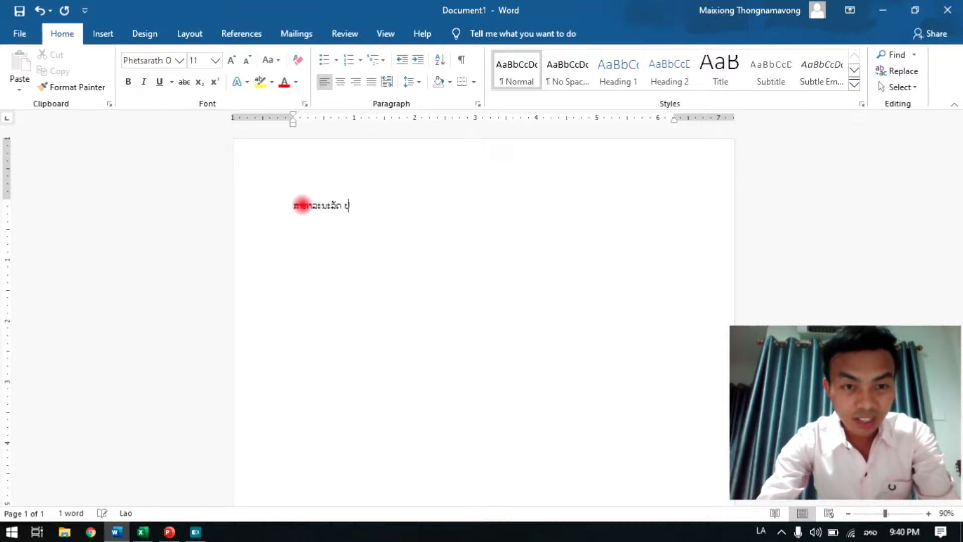
type("ຊາ")
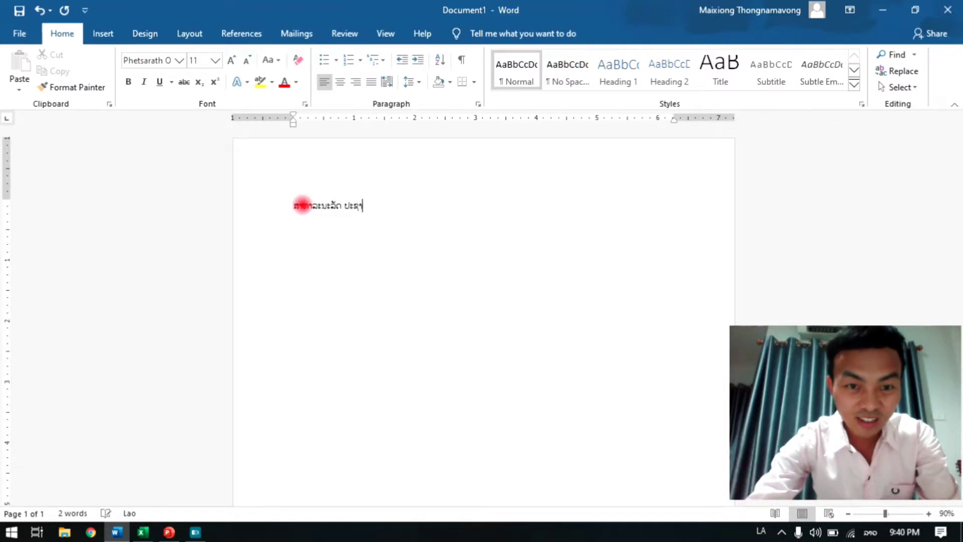
type("ທິປະໄຕ")
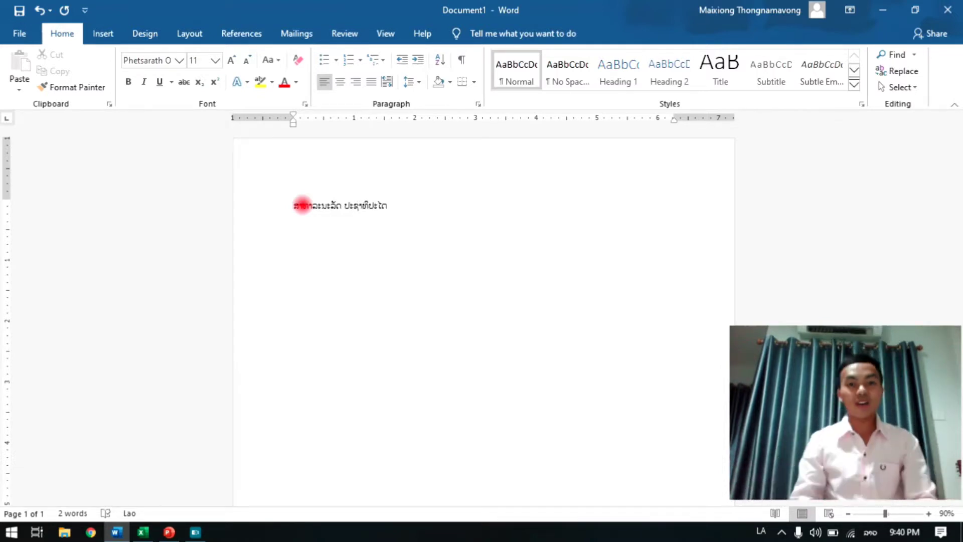
Center the Lao text line on the page and return it to left alignment
left_click_drag(400, 204, 291, 191)
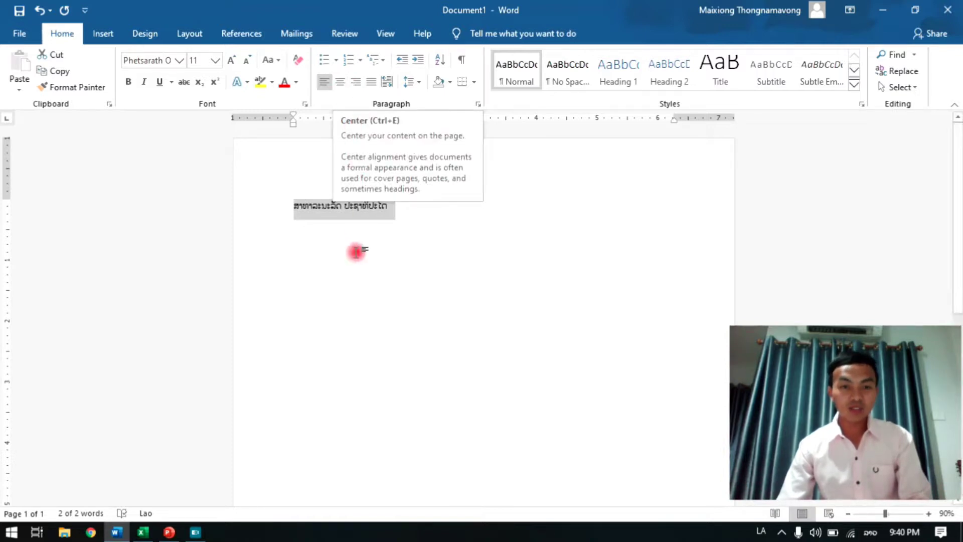
left_click(340, 83)
left_click(544, 200)
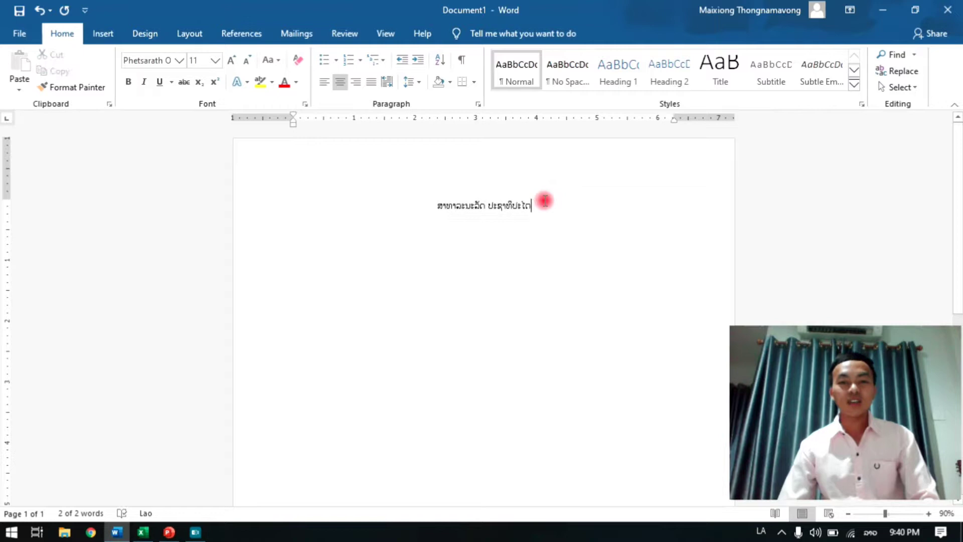
left_click(323, 83)
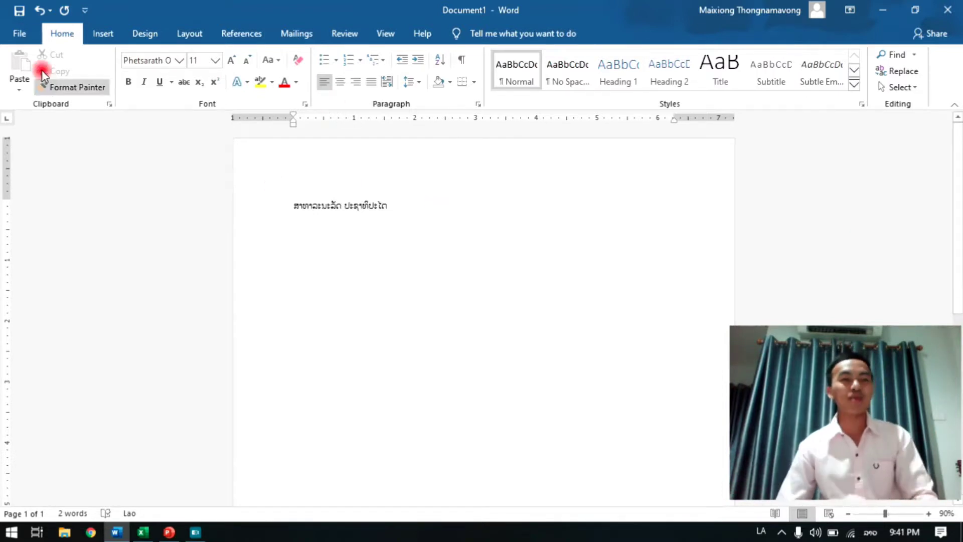
Start saving the document as a new file and open the Youtuber folder on All Data (D:) as its location
left_click(29, 36)
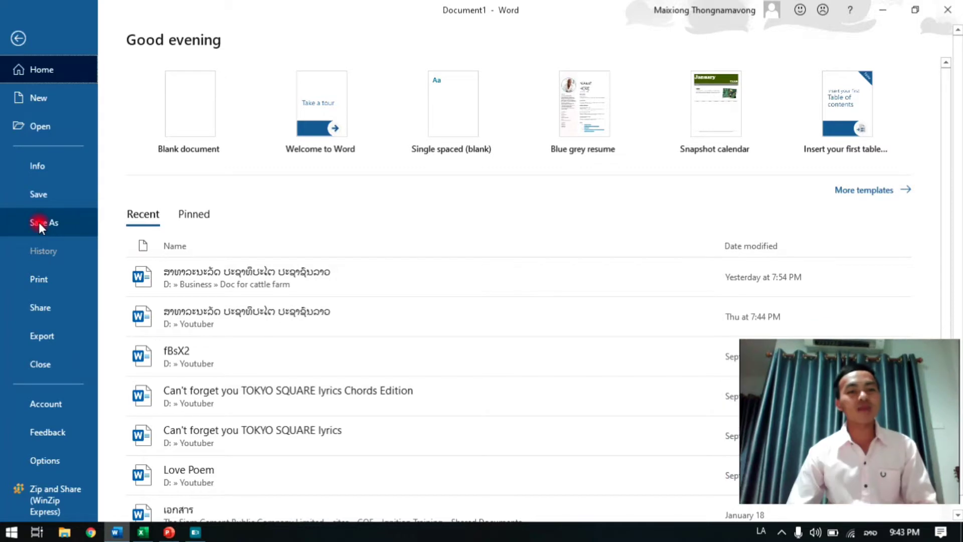
left_click(38, 221)
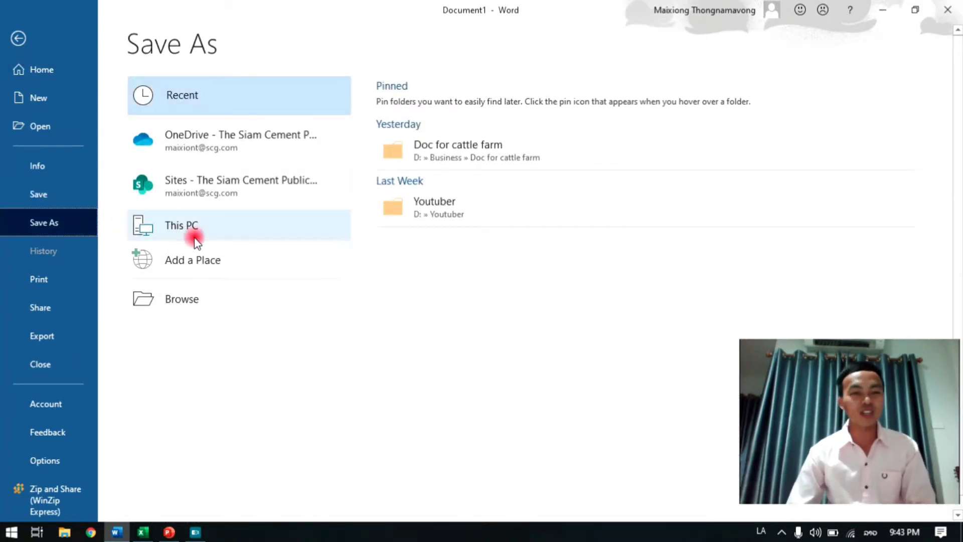
left_click(191, 302)
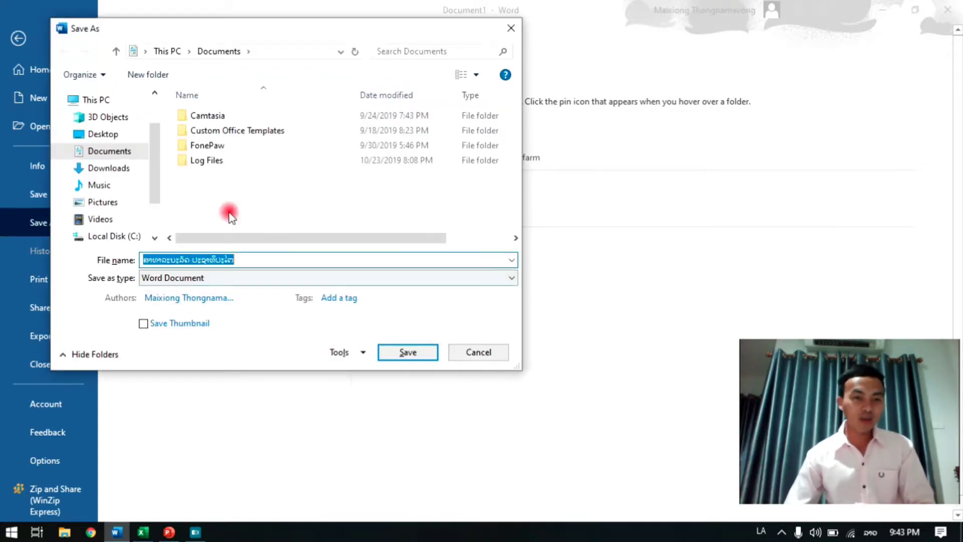
left_click_drag(156, 157, 149, 192)
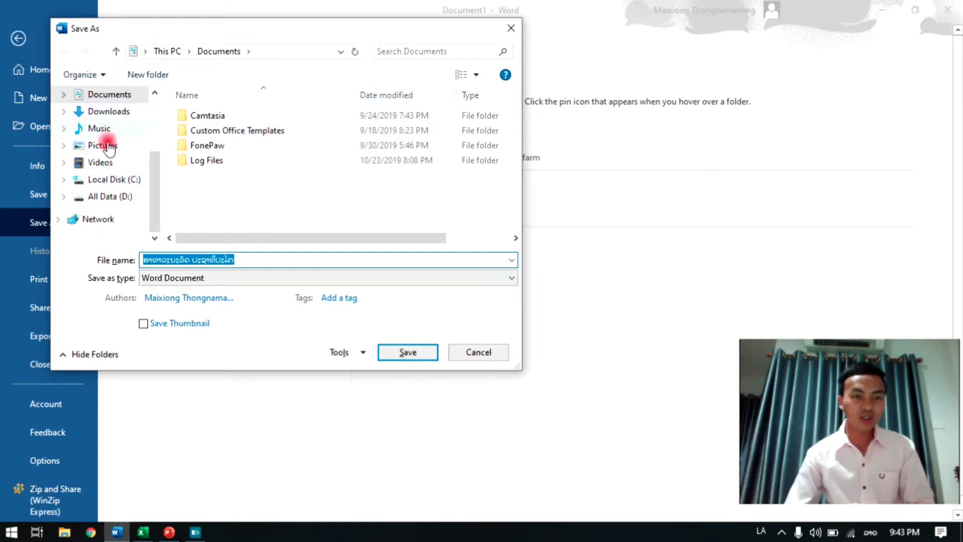
left_click(109, 198)
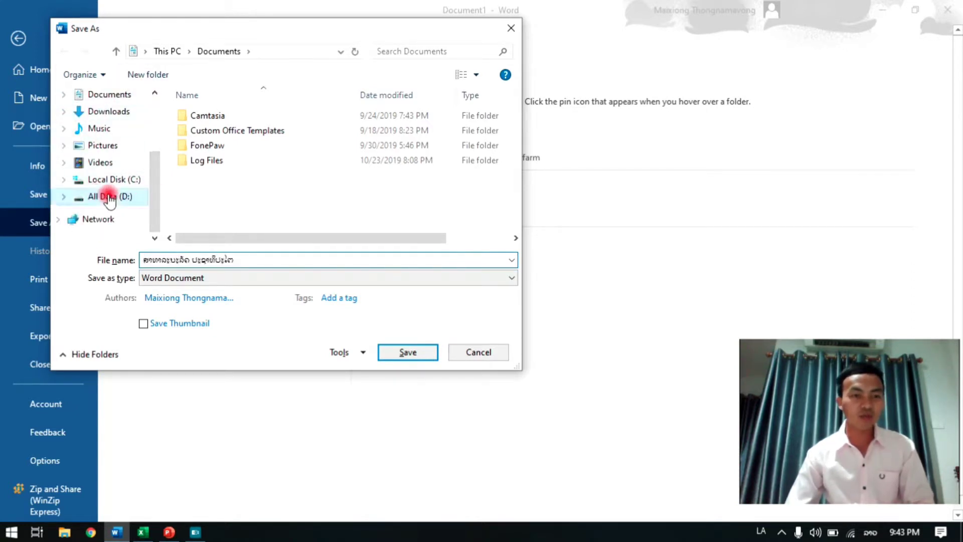
left_click(189, 161)
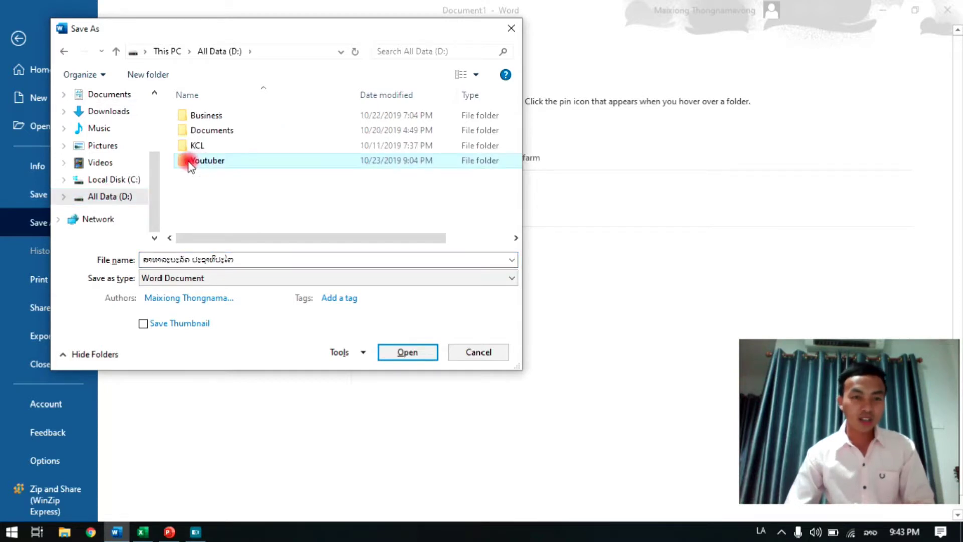
left_click(194, 160)
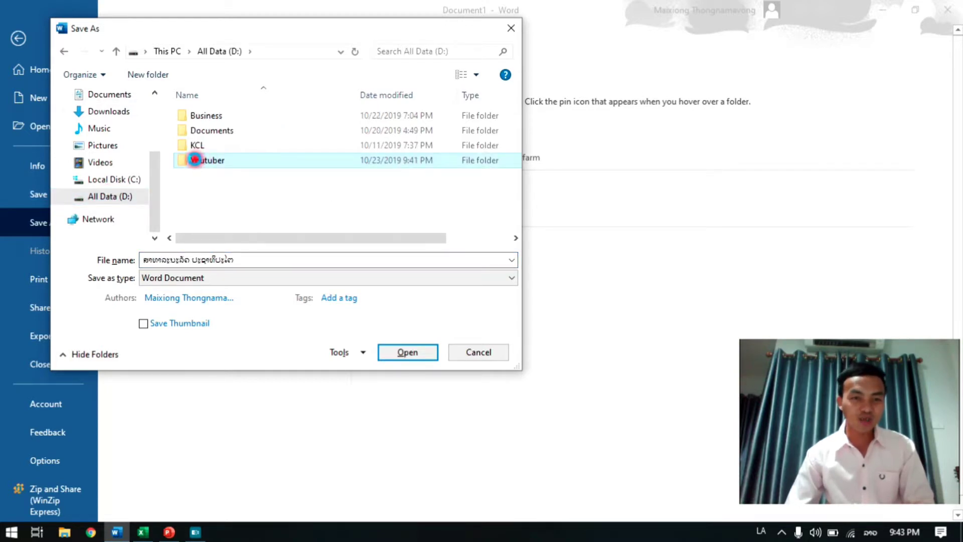
right_click(194, 160)
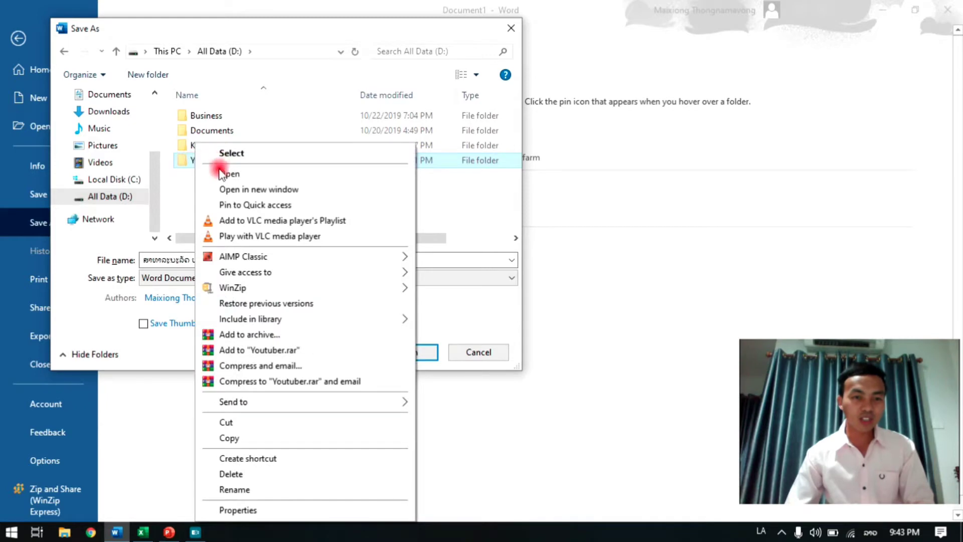
left_click(224, 174)
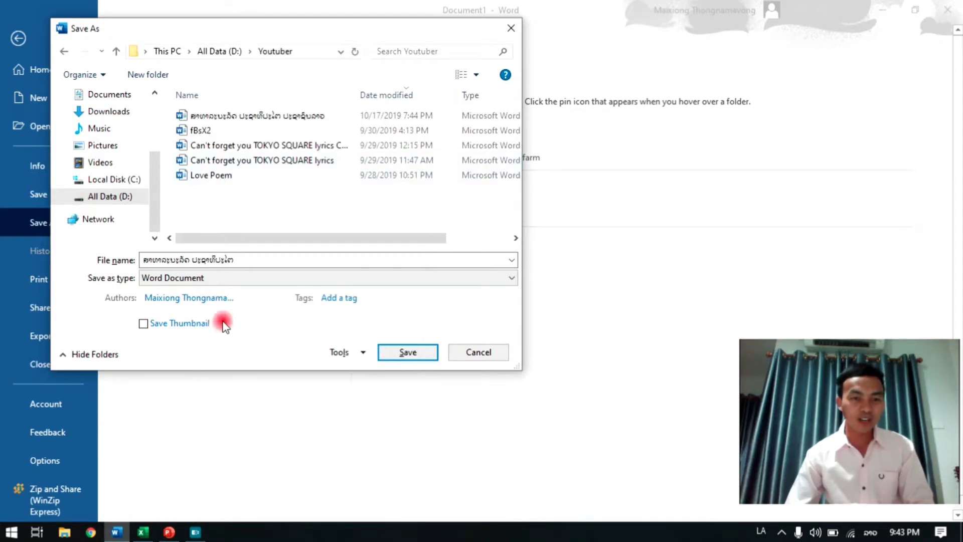
Keep the file name ສາທາລະນະລັດ ປະຊາທິປະໄຕ and save the file as a Word Document in the Youtuber folder
left_click(241, 254)
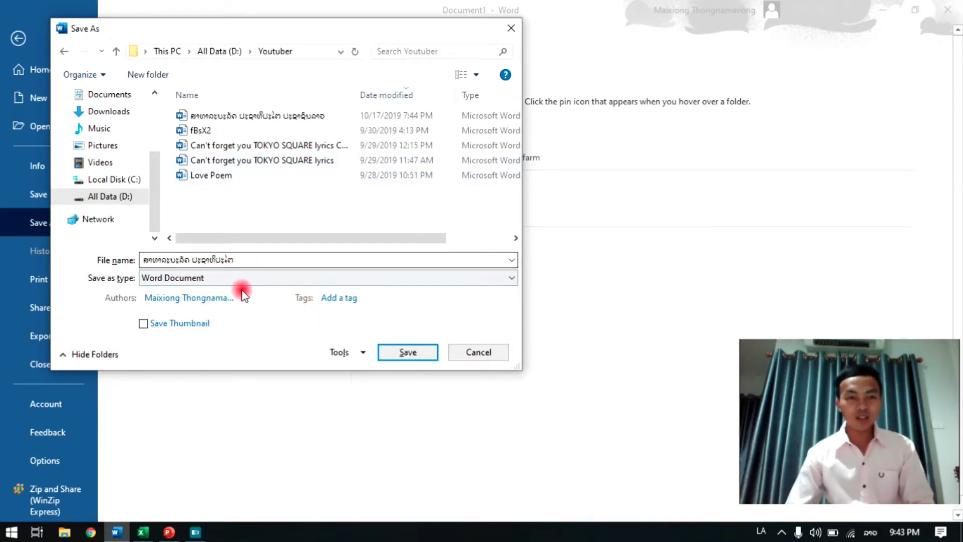
double_click(179, 258)
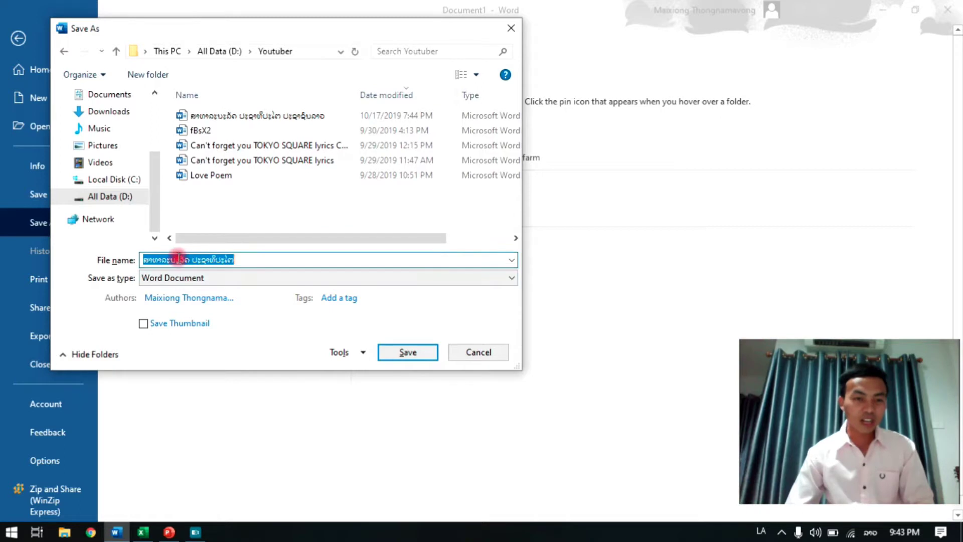
left_click(242, 261)
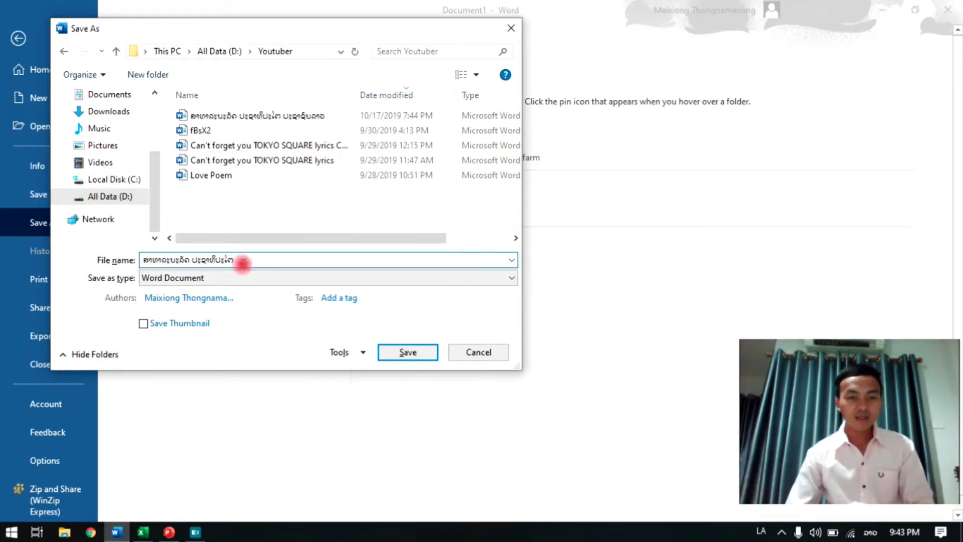
left_click(404, 354)
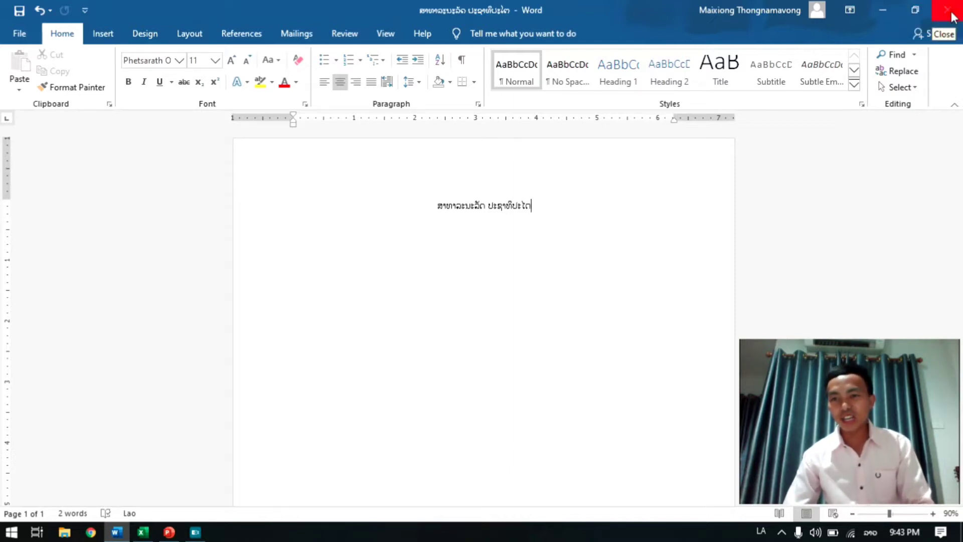
Close the saved Word document and switch to the open Book1 workbook in Excel
left_click(917, 8)
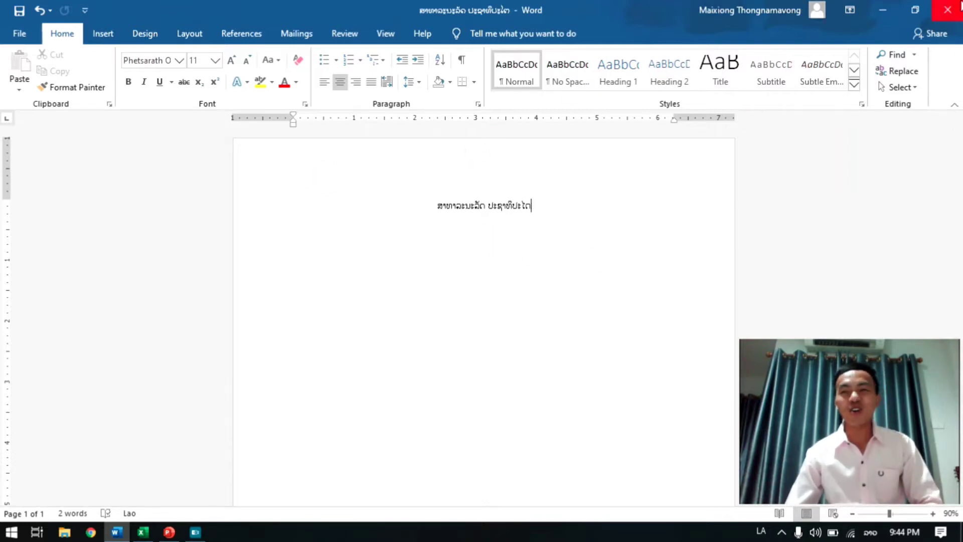
left_click(951, 14)
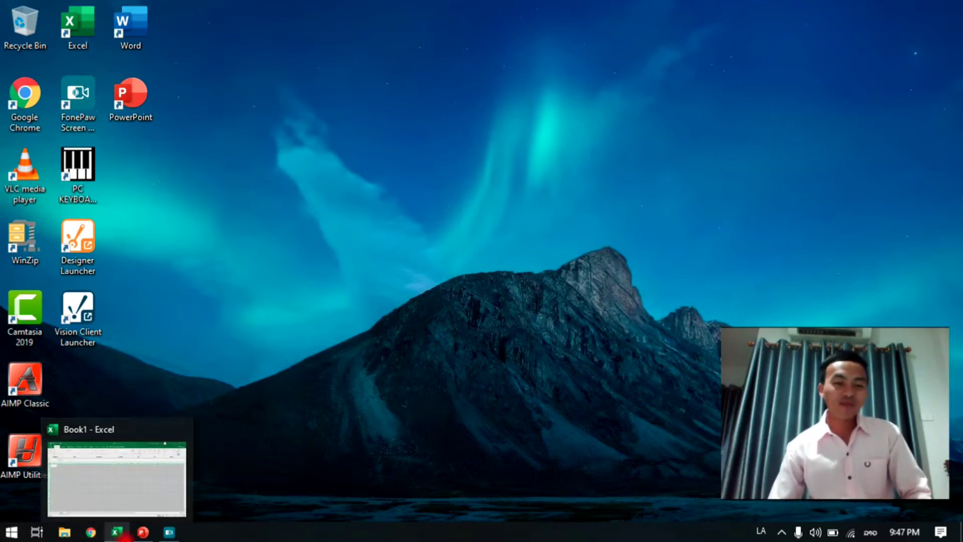
left_click(124, 537)
left_click(219, 185)
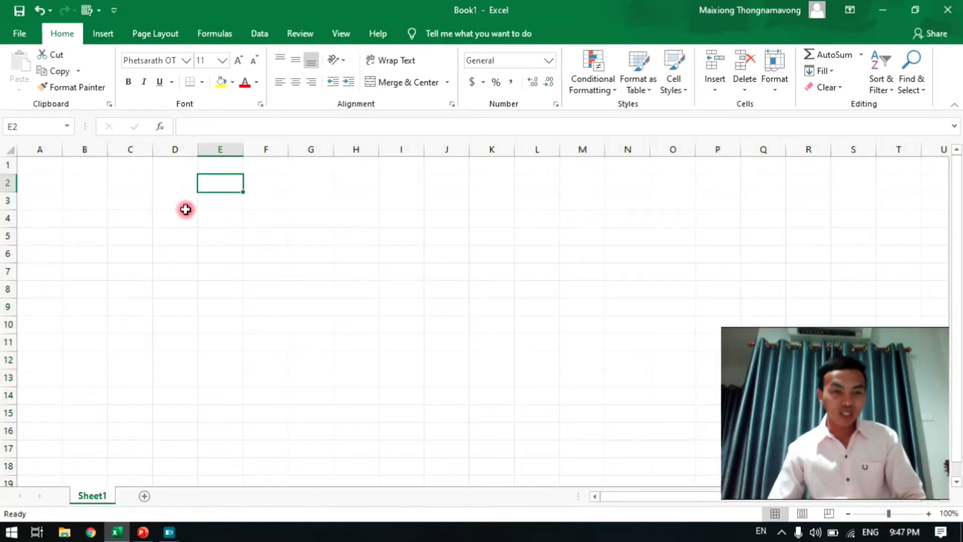
Select cell C2 and switch the keyboard input language from English to Lao
left_click(150, 179)
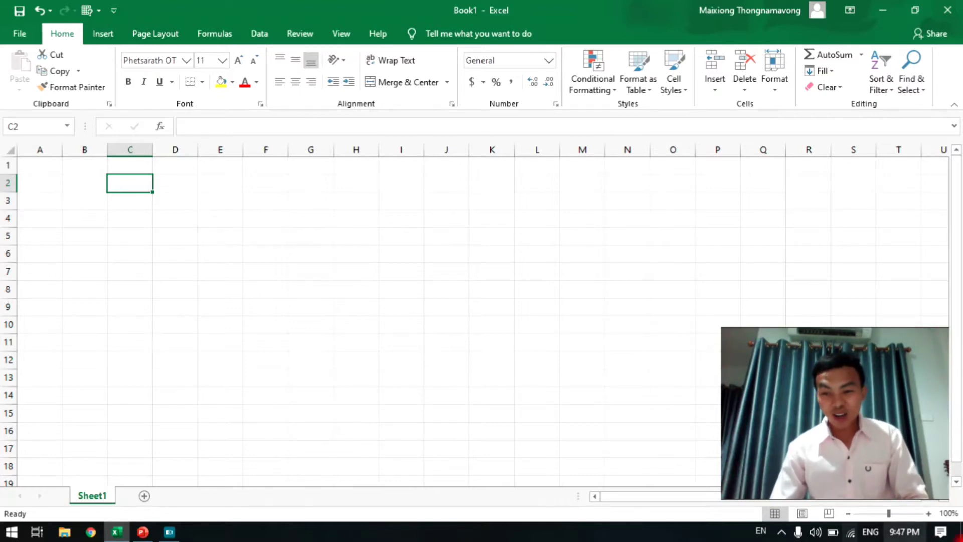
left_click(871, 532)
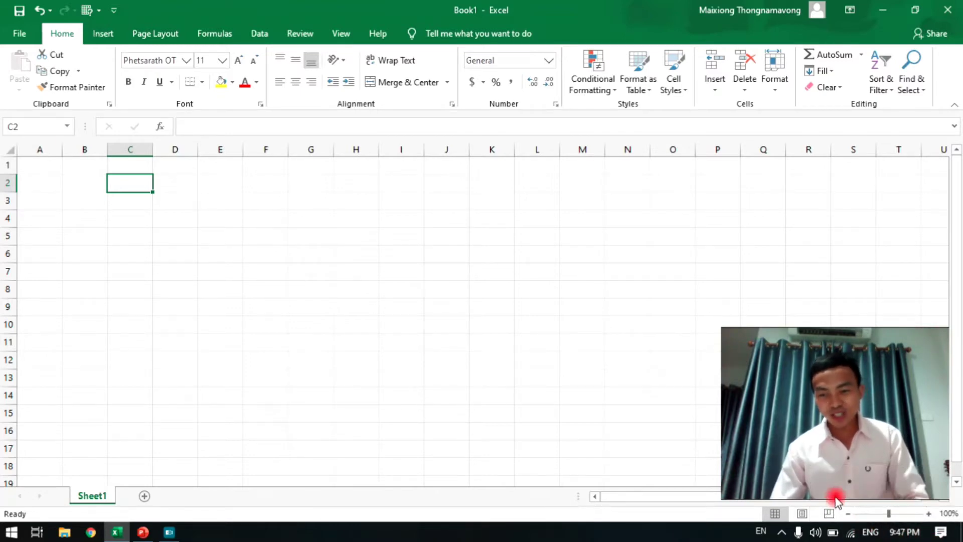
left_click(828, 428)
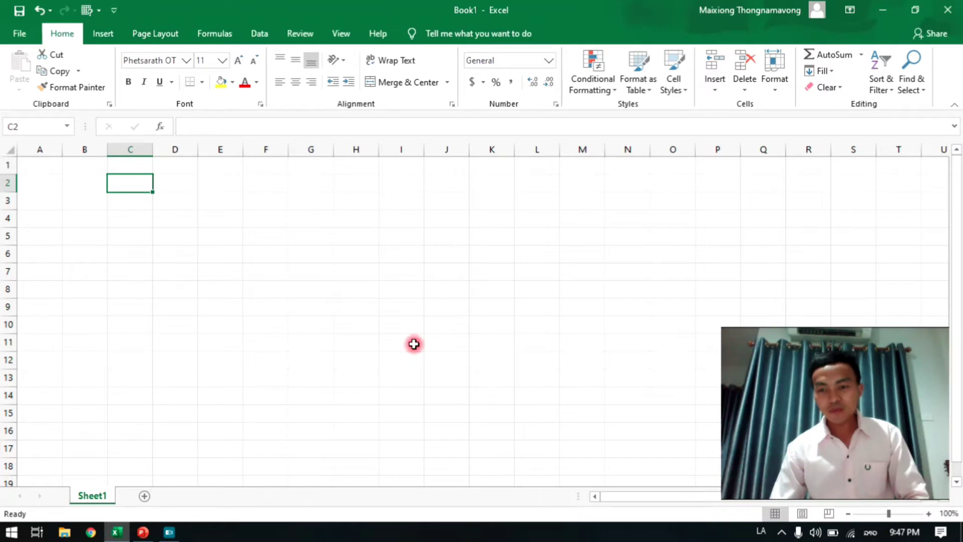
Set the font of all cells in Sheet1 to Phetsarath OT and deselect the sheet
left_click(194, 277)
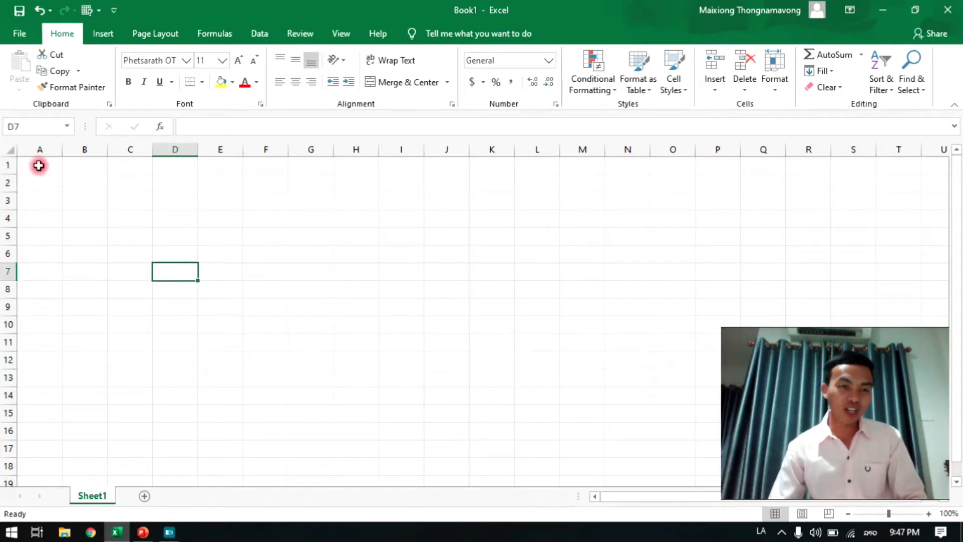
left_click(7, 152)
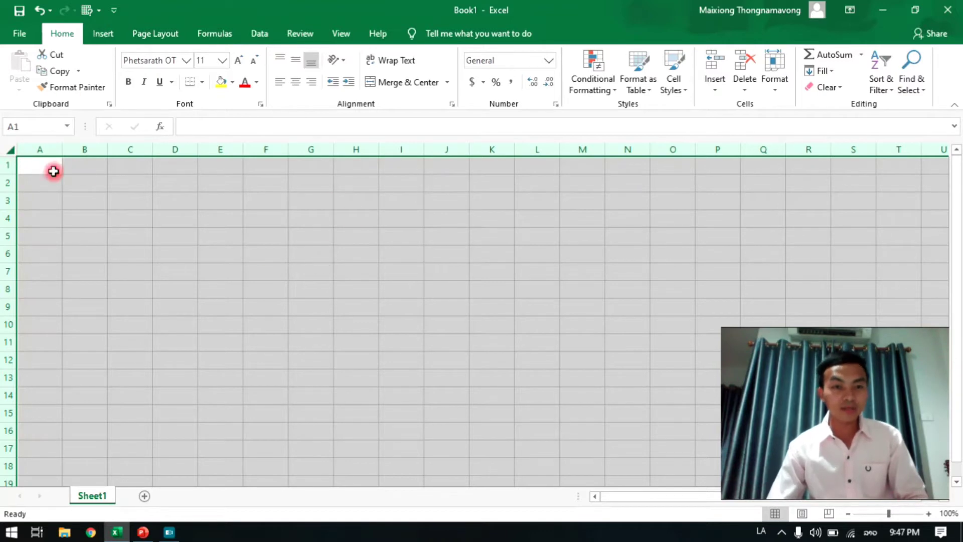
left_click(186, 61)
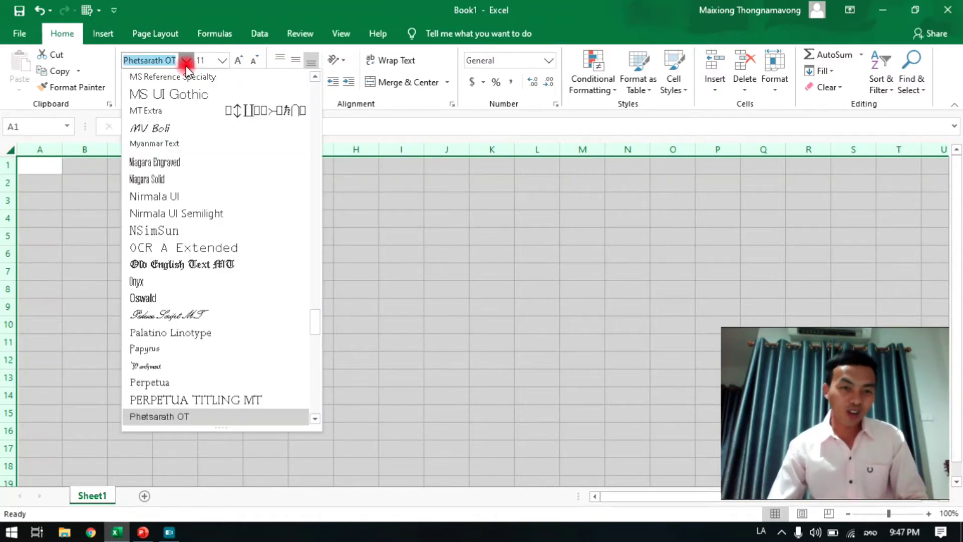
left_click(166, 418)
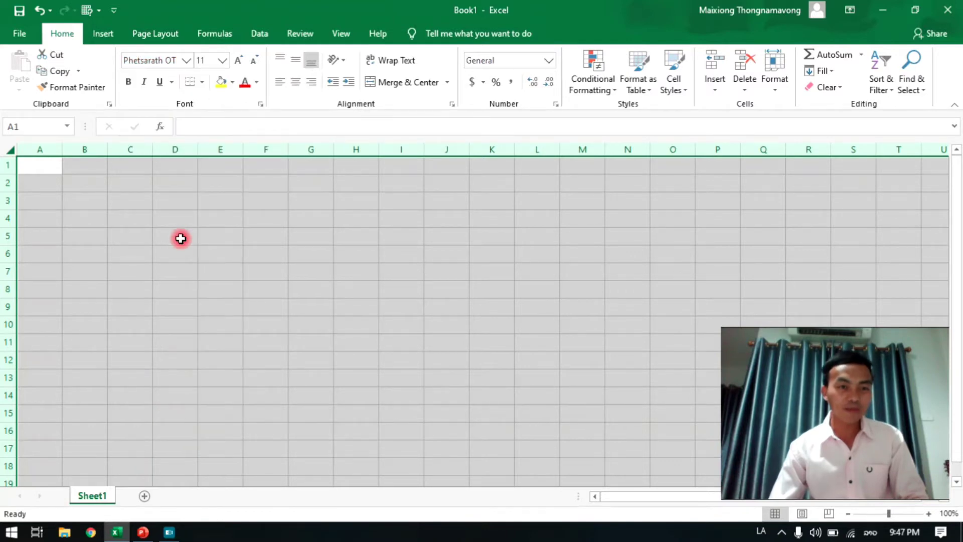
left_click(95, 169)
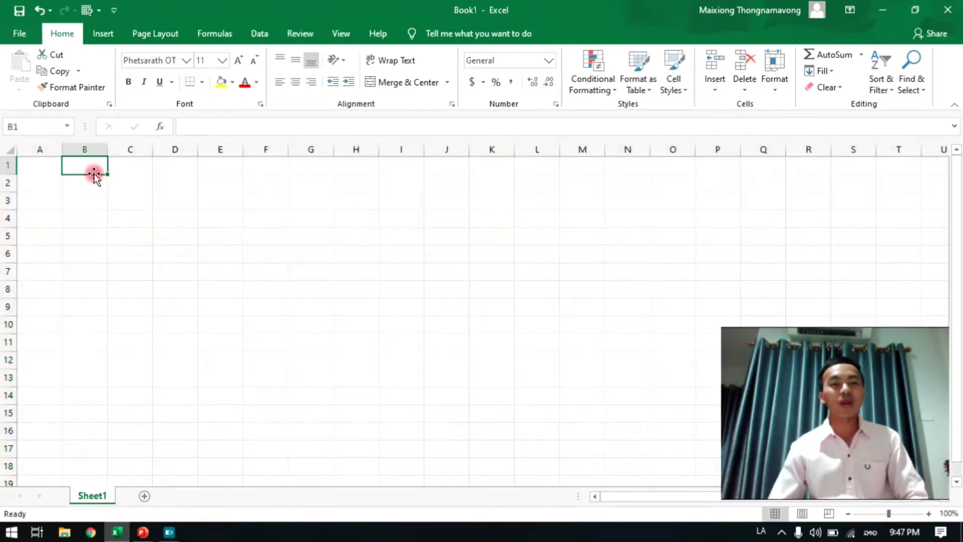
Enter ສາທາລະນະລັດ ປະຊາທິປະໄຕ in cell C2 and reselect the cell to check its content
left_click(118, 188)
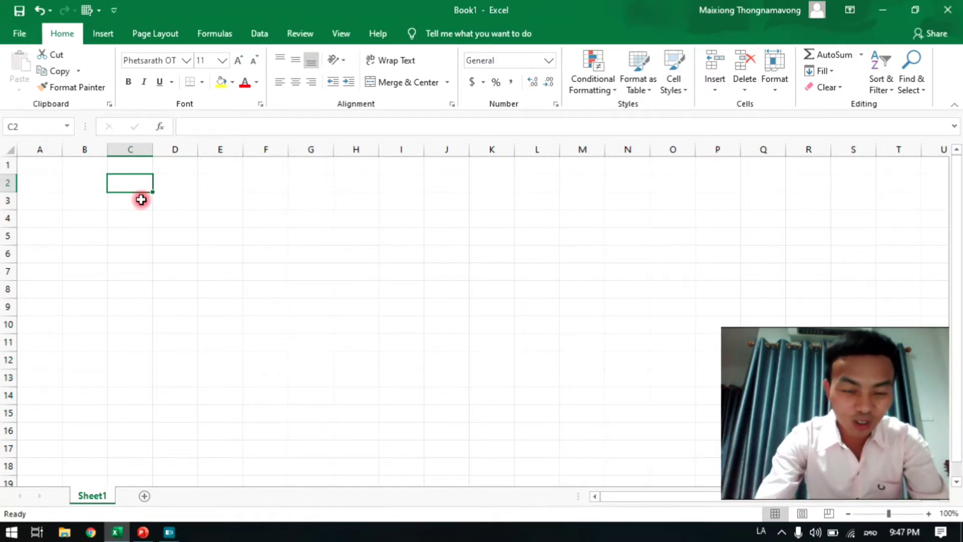
type("ສາທາ")
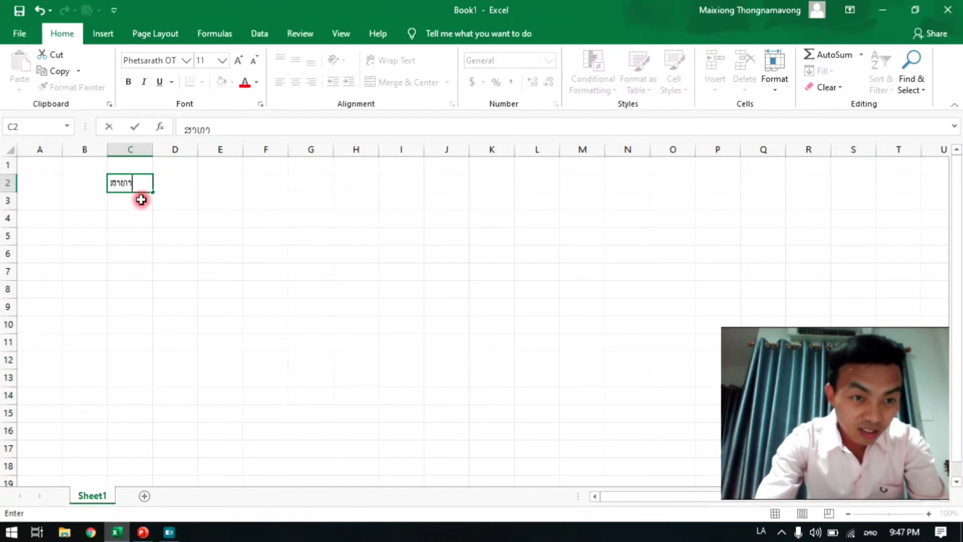
type("ລະນ")
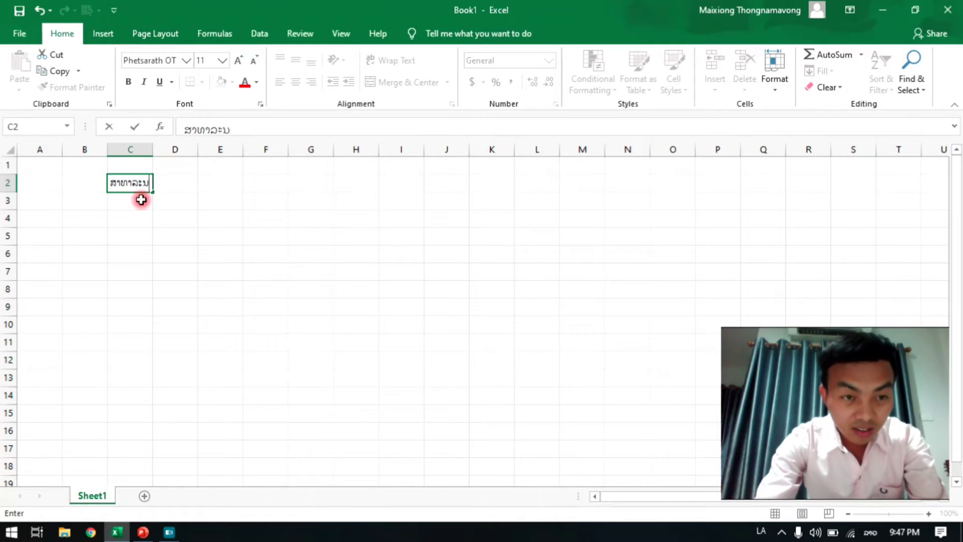
type("ະລັດ")
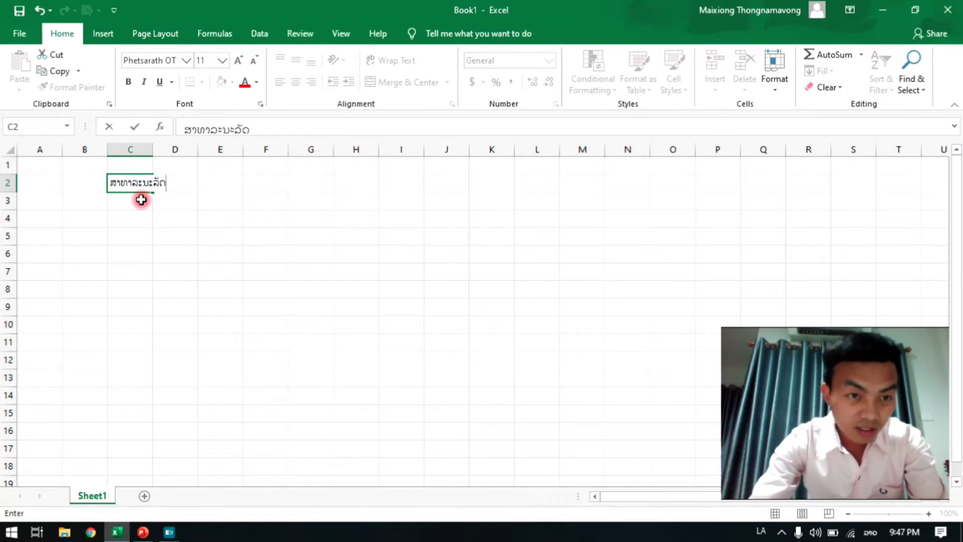
type(" ປະຊ")
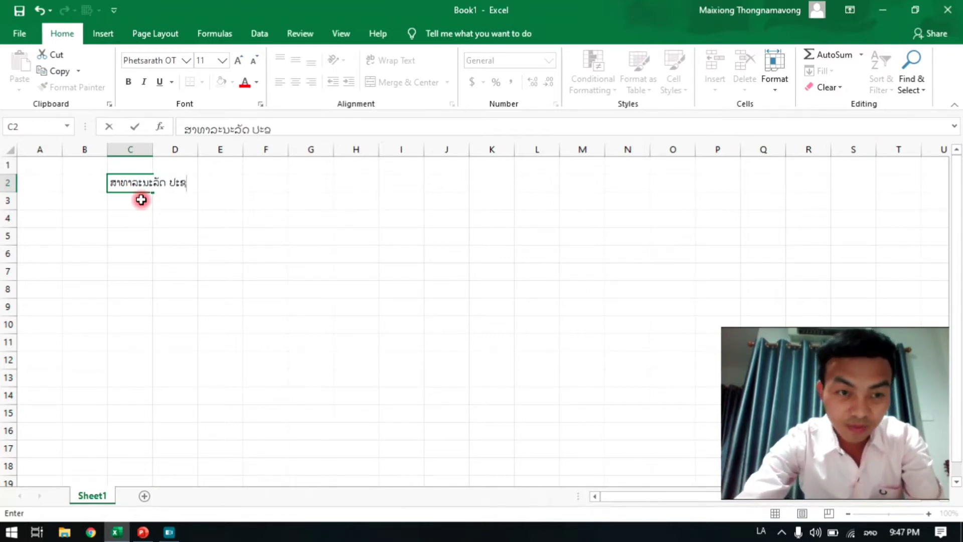
type("າທິປະ")
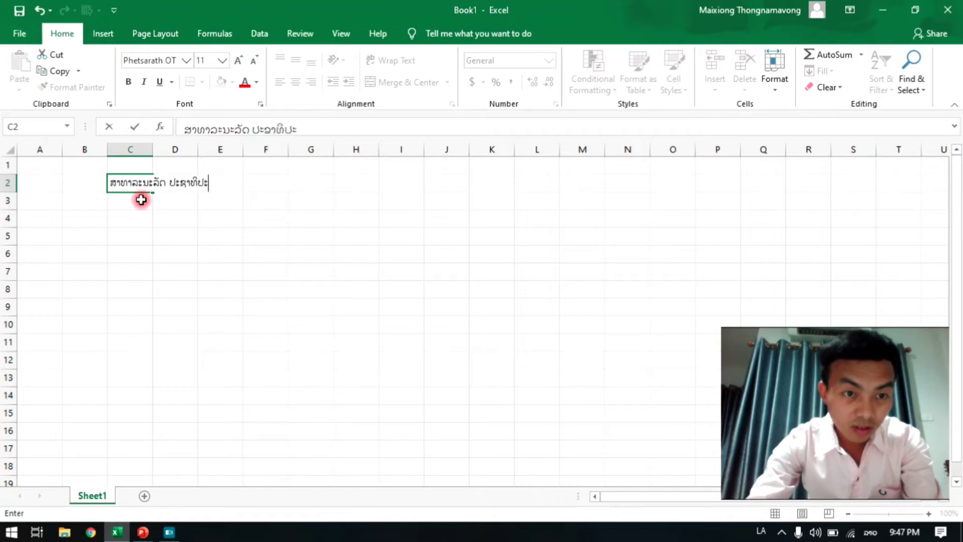
type("ໄຕ")
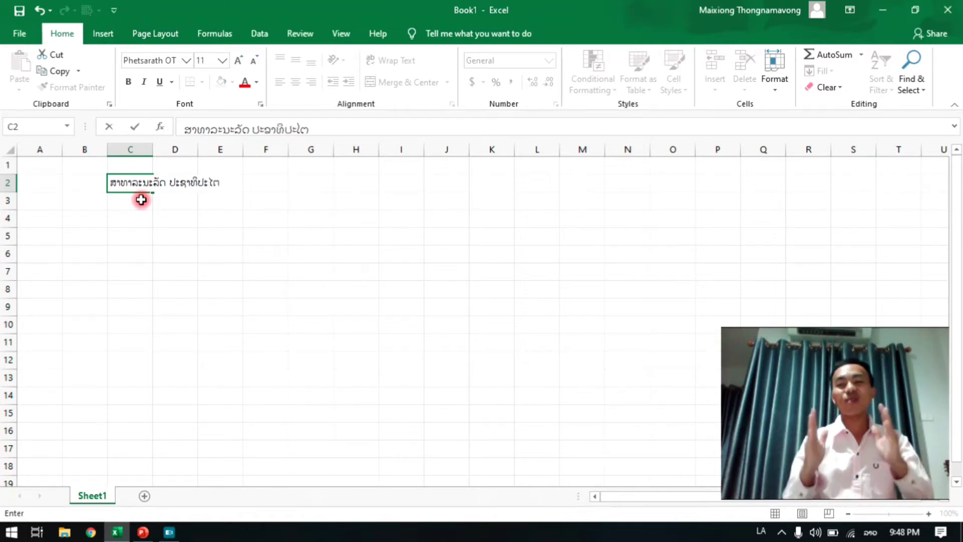
left_click(166, 221)
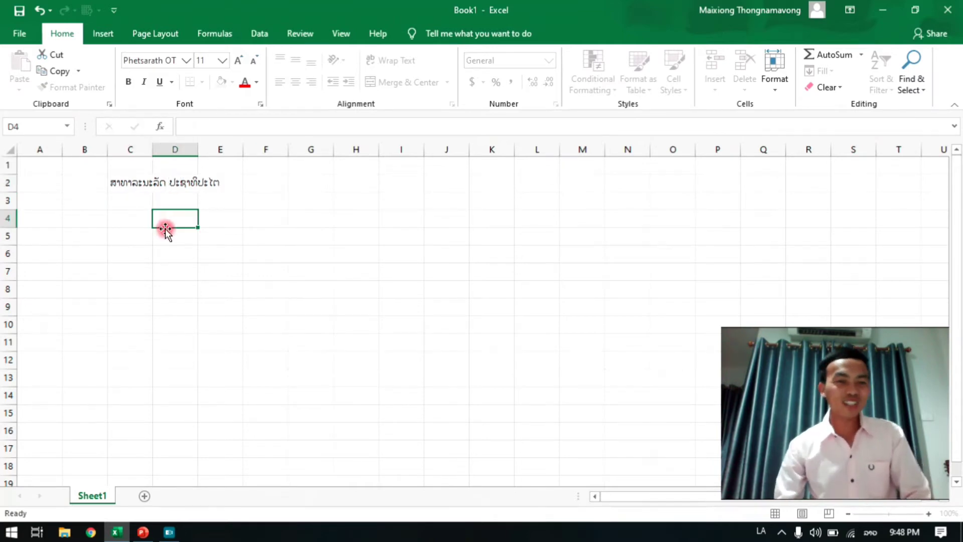
left_click(116, 181)
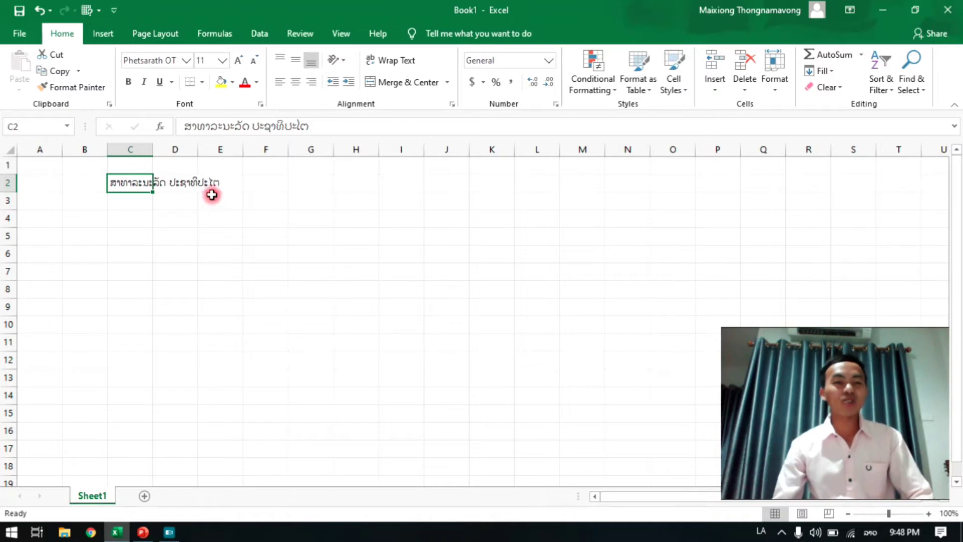
Start saving the workbook under a new name and browse to the Youtuber folder on the All Data (D:) drive
left_click(22, 35)
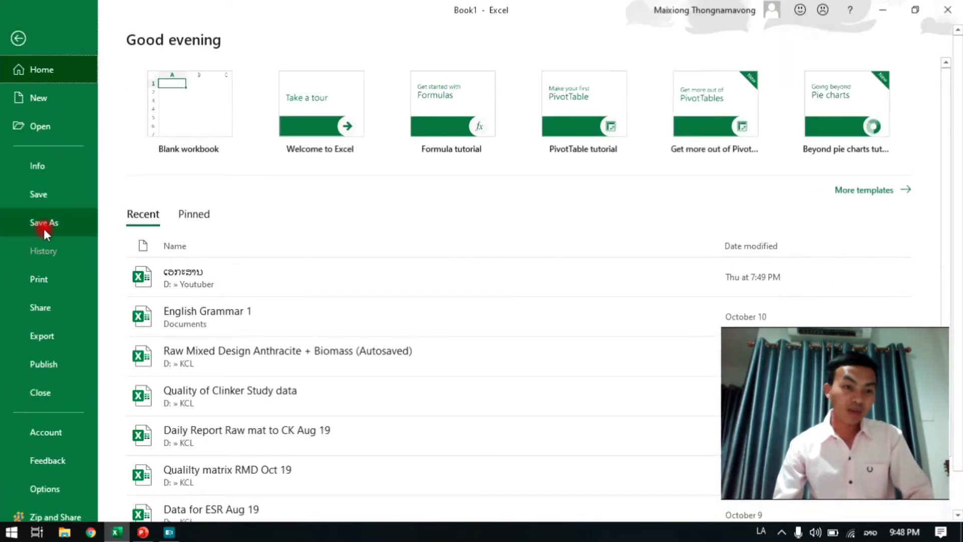
left_click(43, 225)
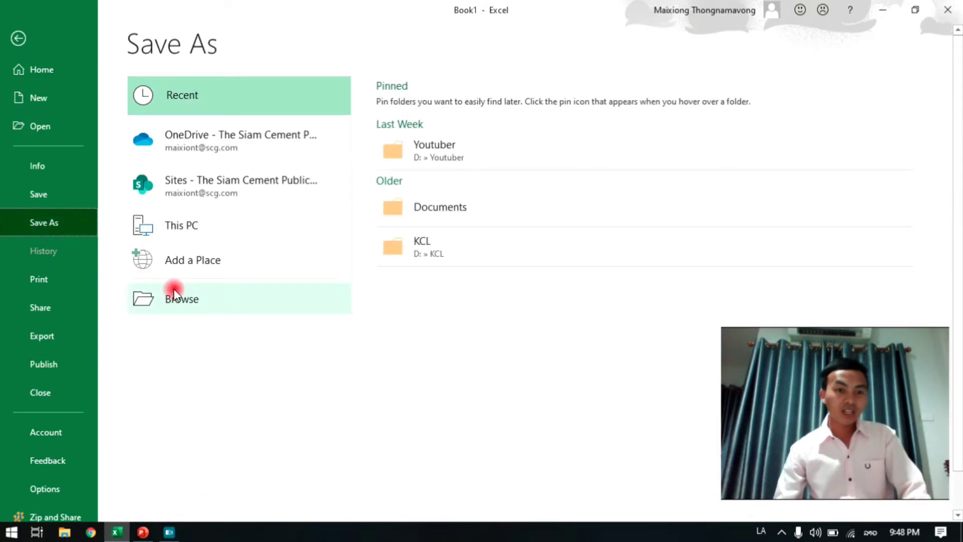
left_click(181, 301)
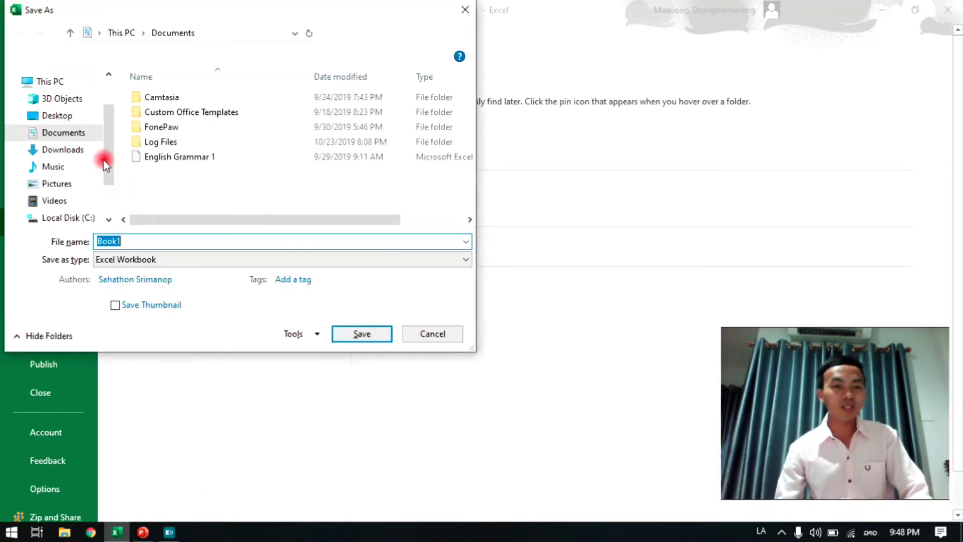
left_click_drag(107, 153, 106, 188)
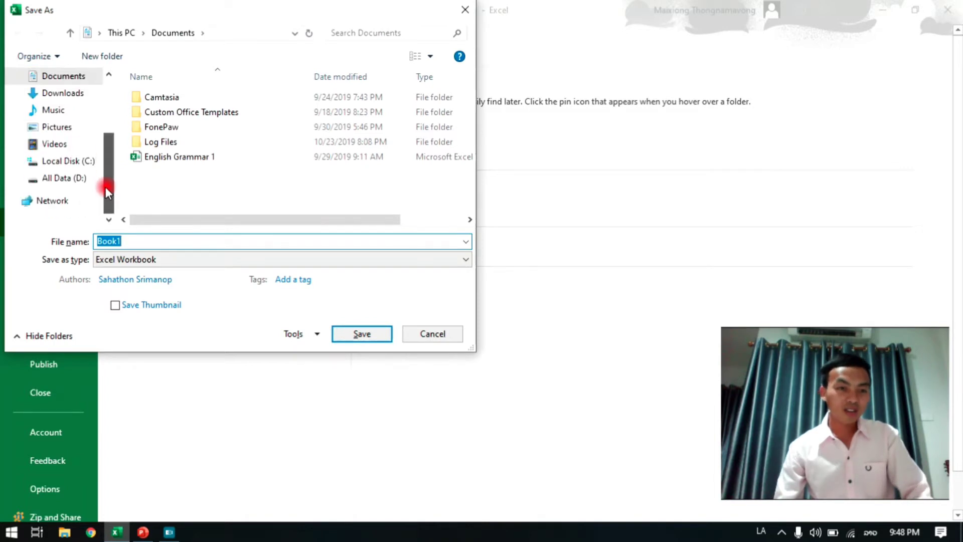
left_click(65, 180)
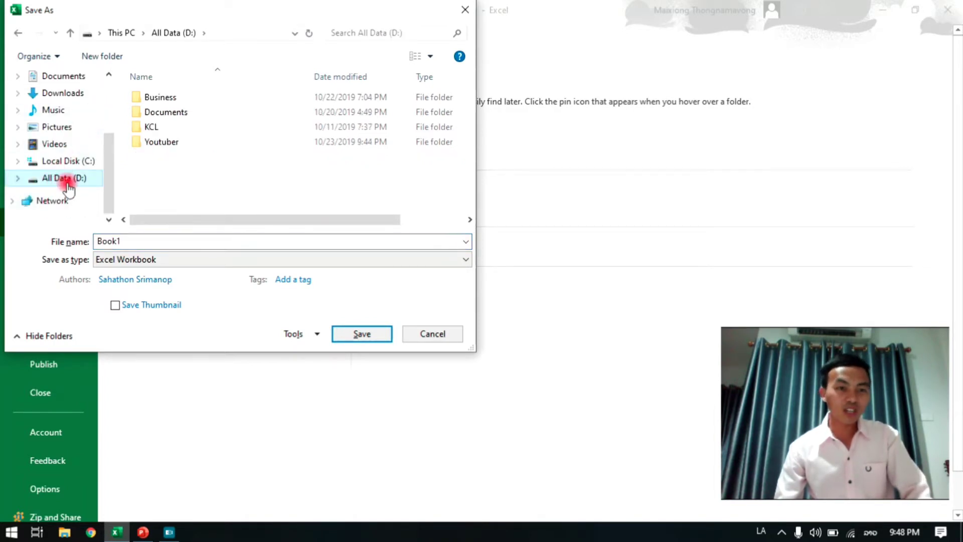
left_click(154, 142)
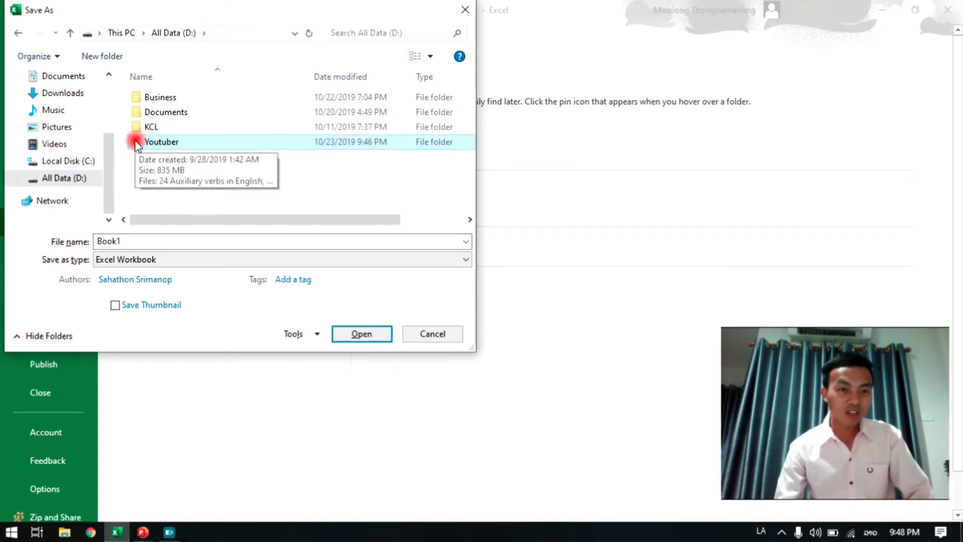
double_click(136, 143)
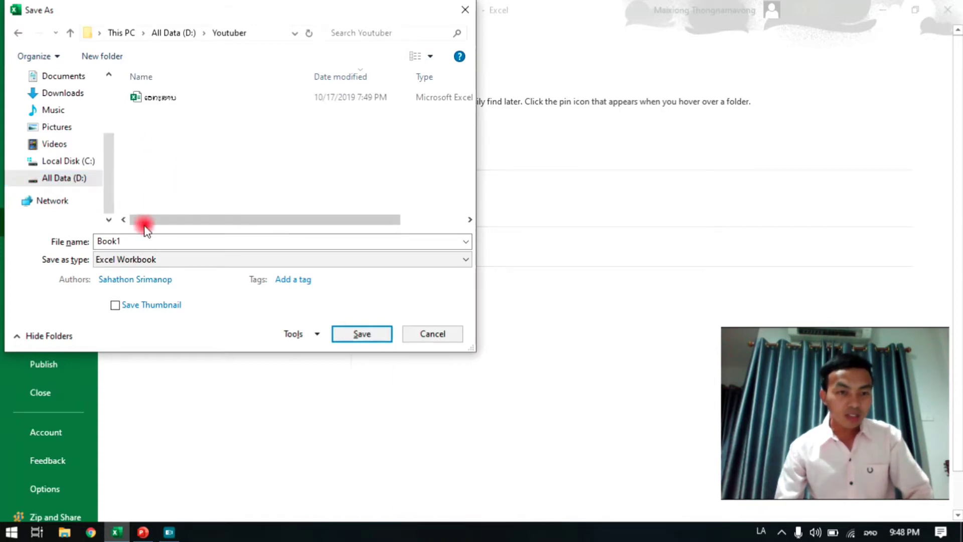
Name the file ຮຽນ ຄອມ and save it as an Excel Workbook in the Youtuber folder
double_click(124, 241)
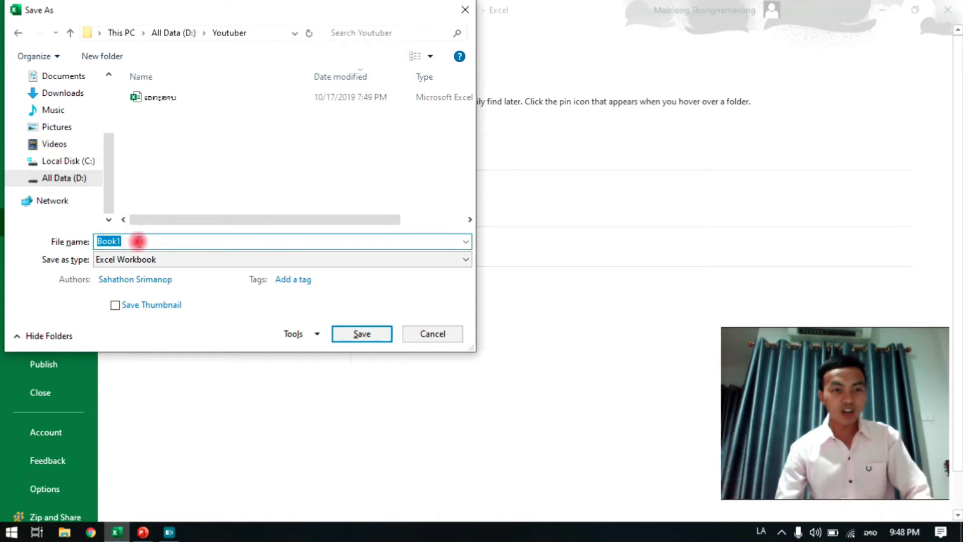
type("ບ")
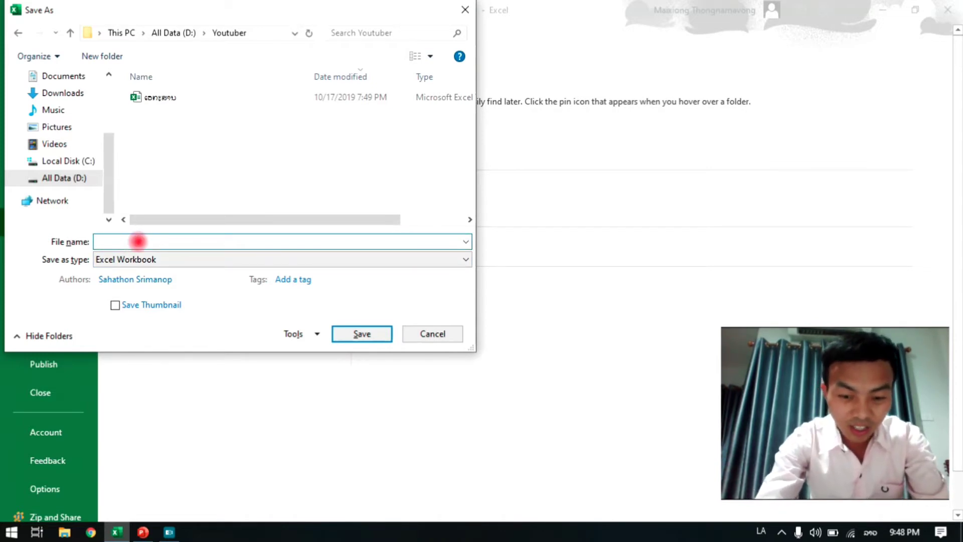
type("ຽນ ຄອມ")
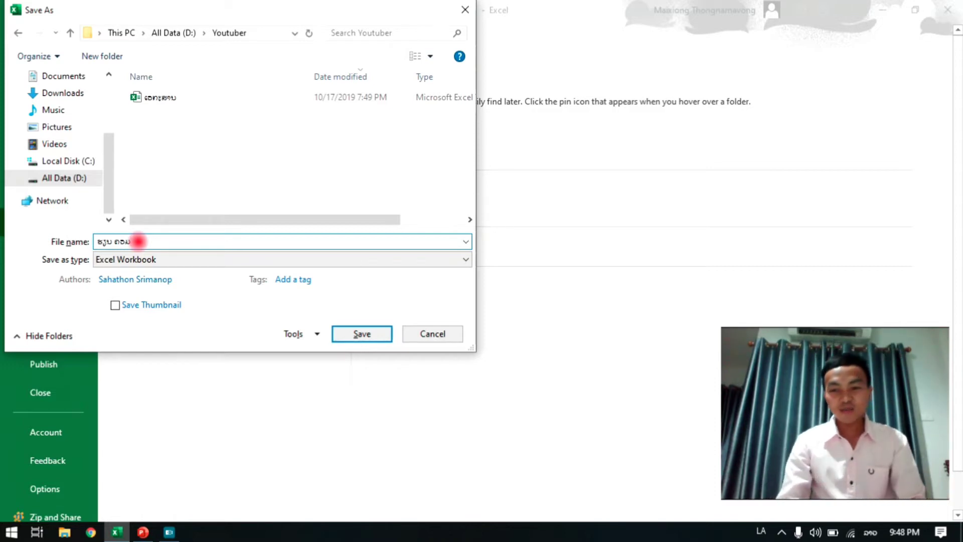
left_click(362, 334)
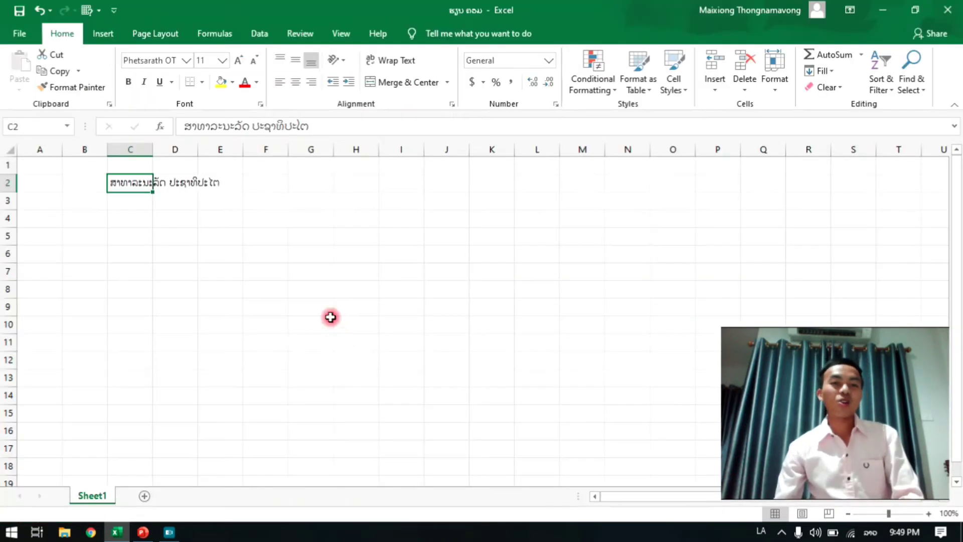
left_click(270, 183)
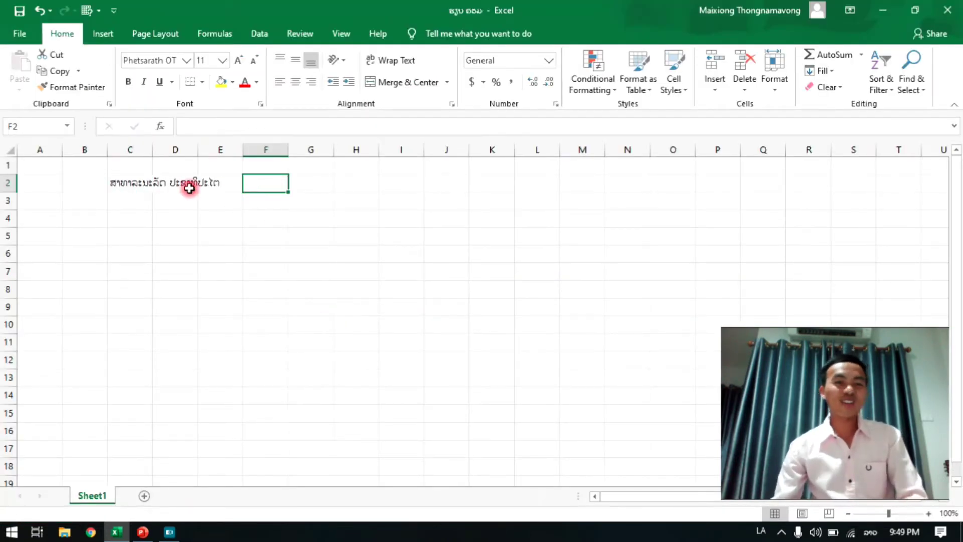
left_click(177, 199)
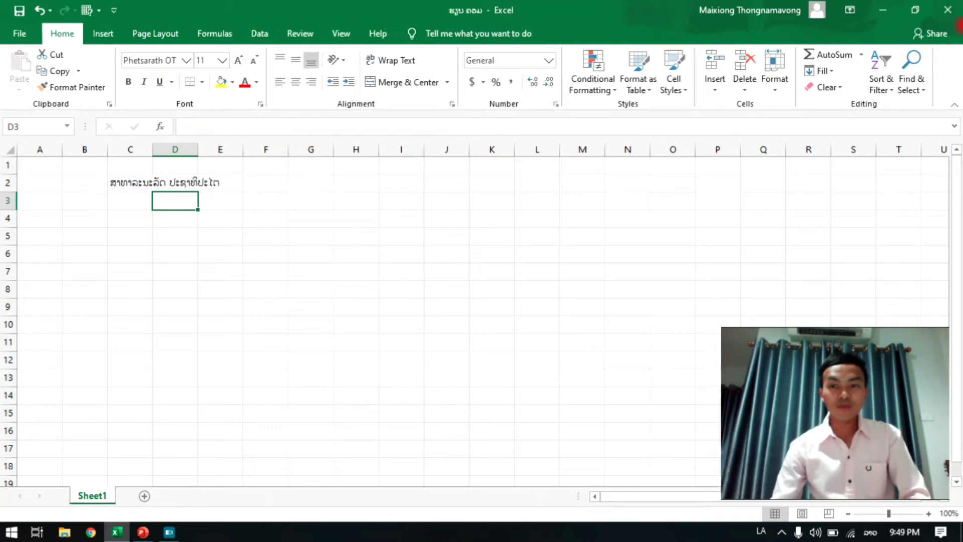
Close the saved workbook, switch to Presentation1 in PowerPoint and place the cursor in the title placeholder of slide 1
left_click(949, 14)
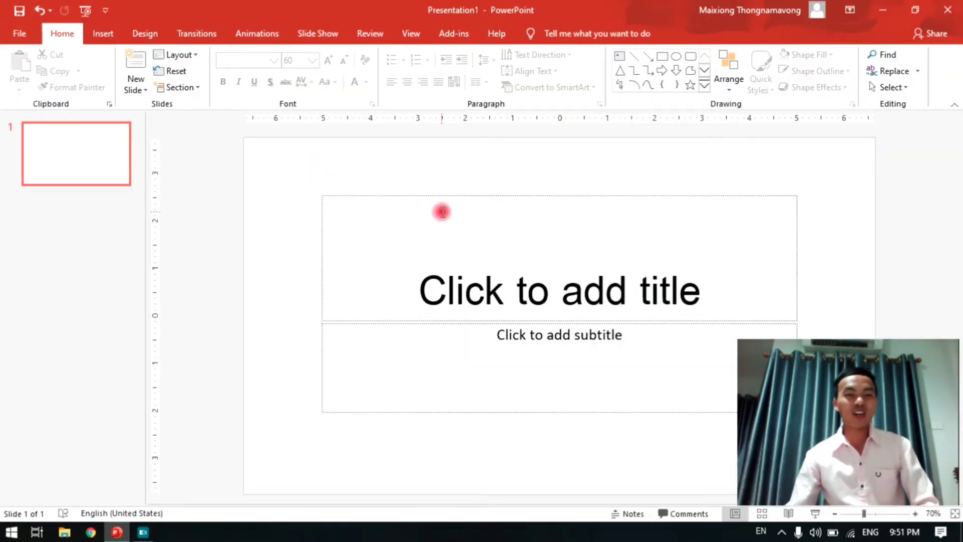
left_click(466, 279)
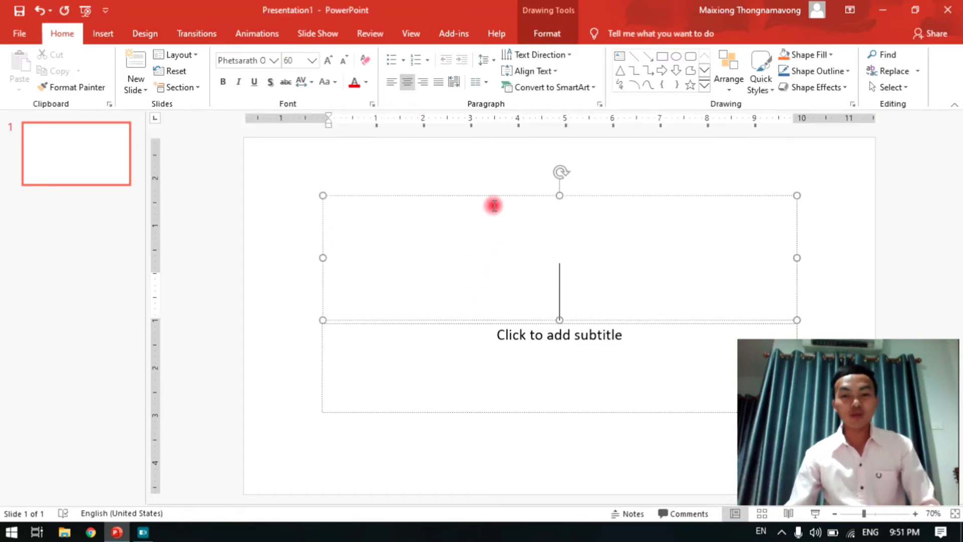